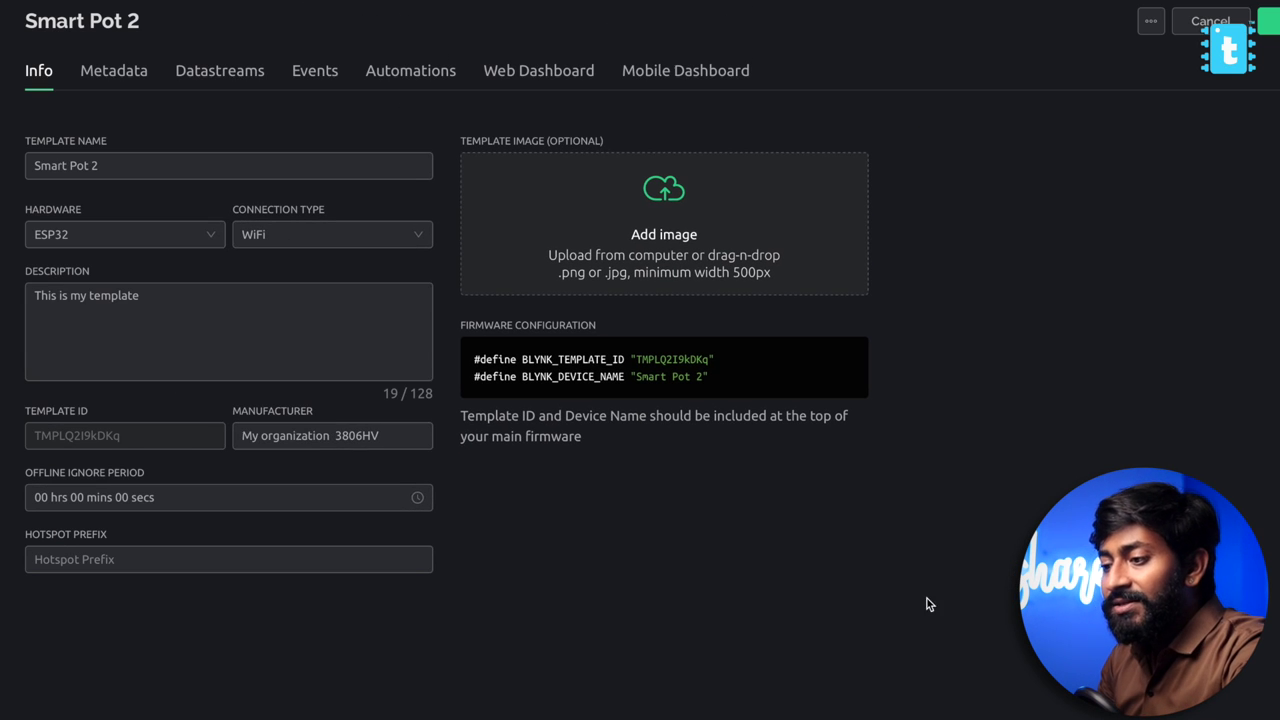
# Step: Create a virtual pin datastream named Temperature on V0 with data type Integer and a maximum of 100
pyautogui.click(212, 78)
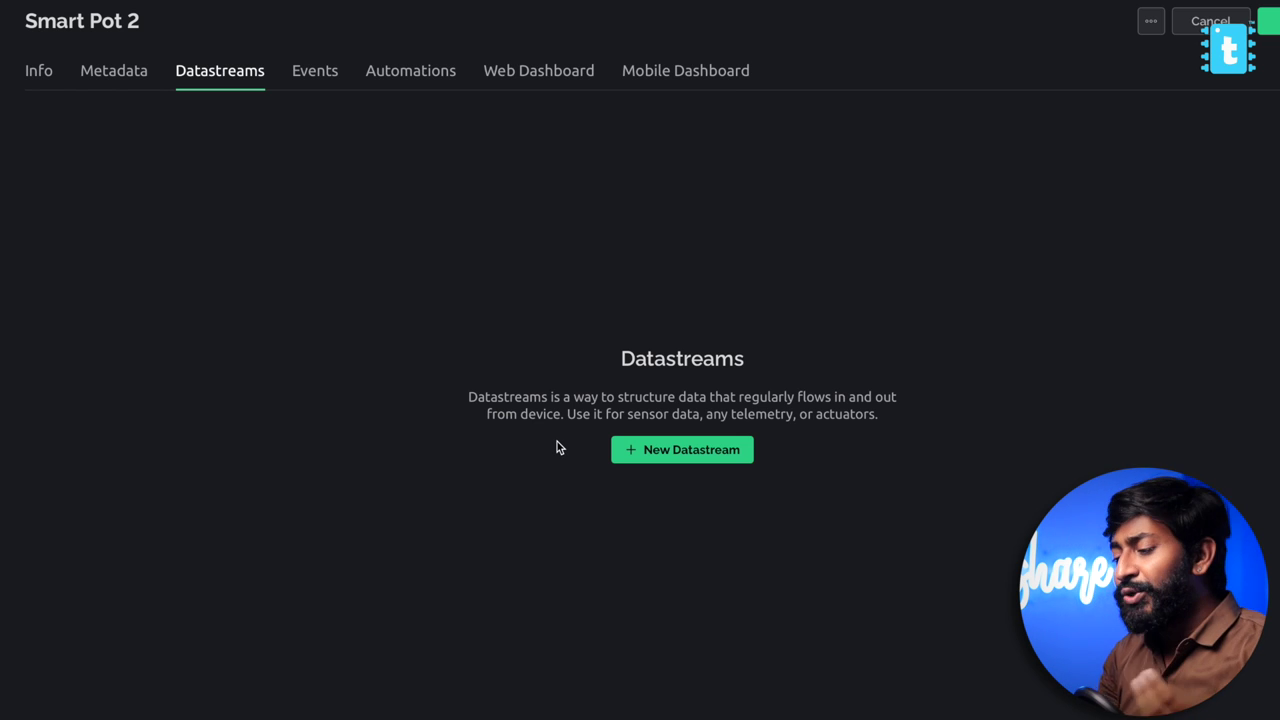
pyautogui.click(725, 460)
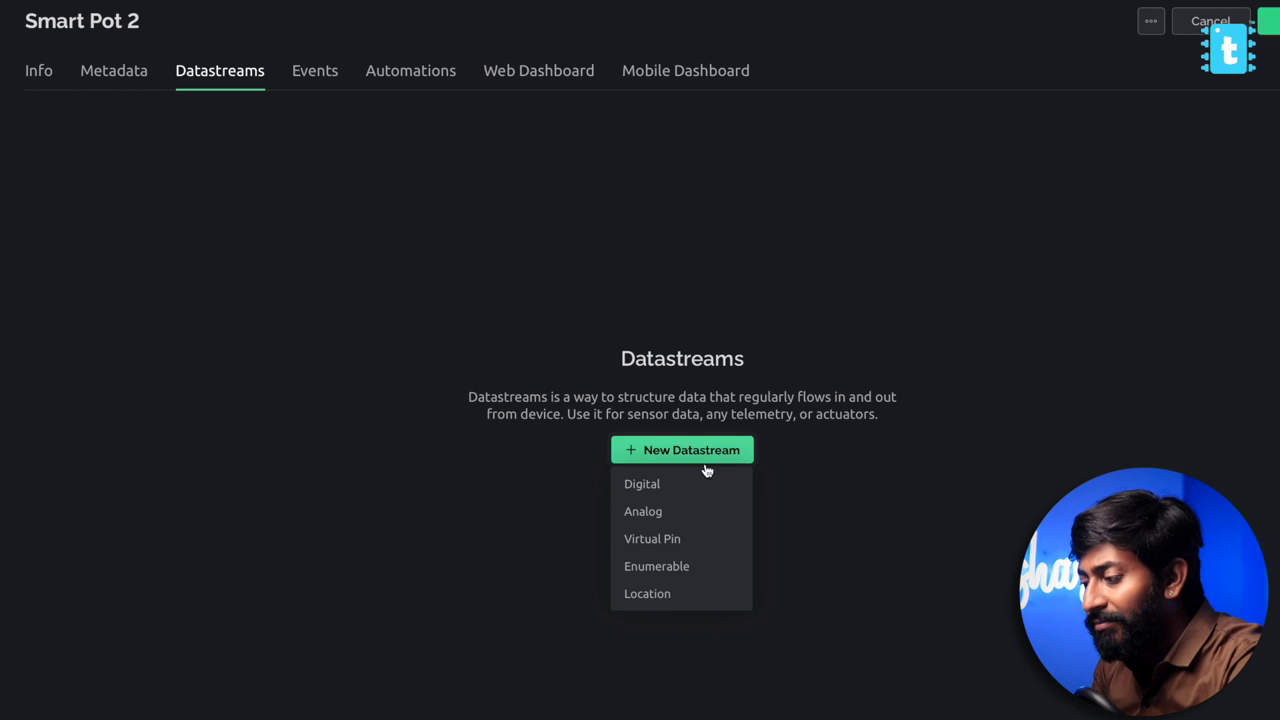
pyautogui.click(650, 538)
pyautogui.write('Te')
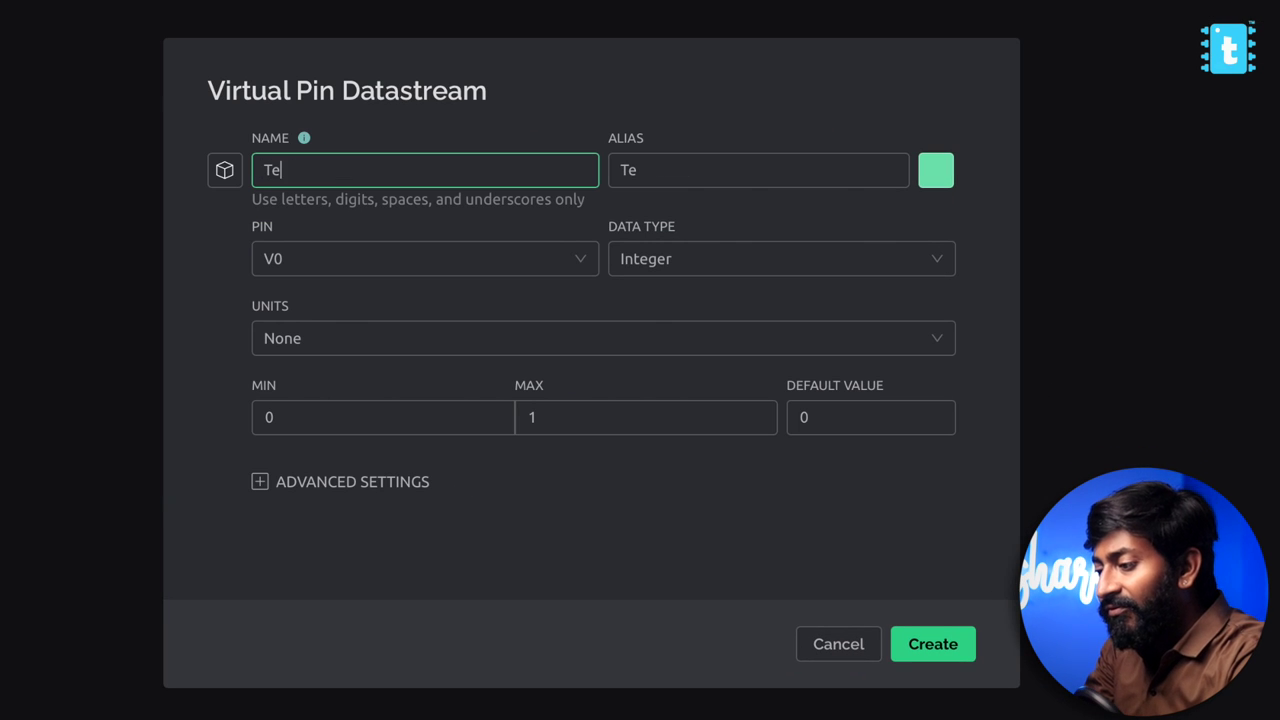
pyautogui.write('mperature')
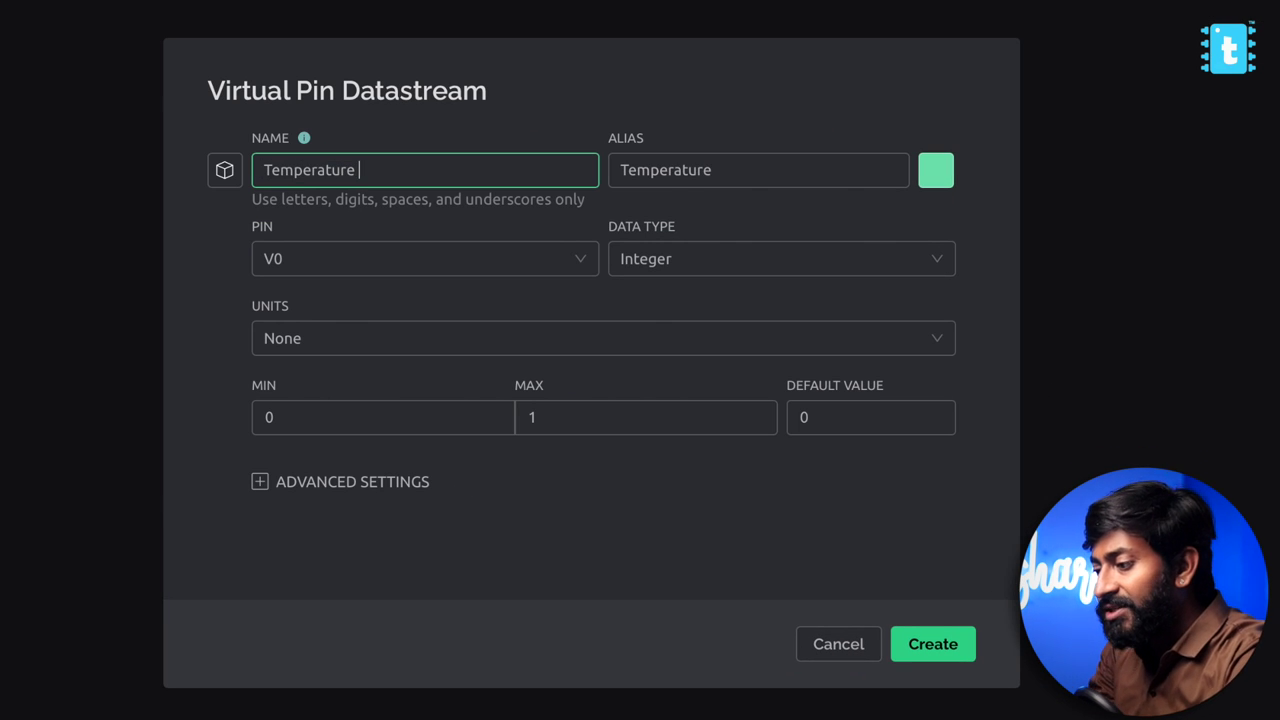
pyautogui.click(380, 252)
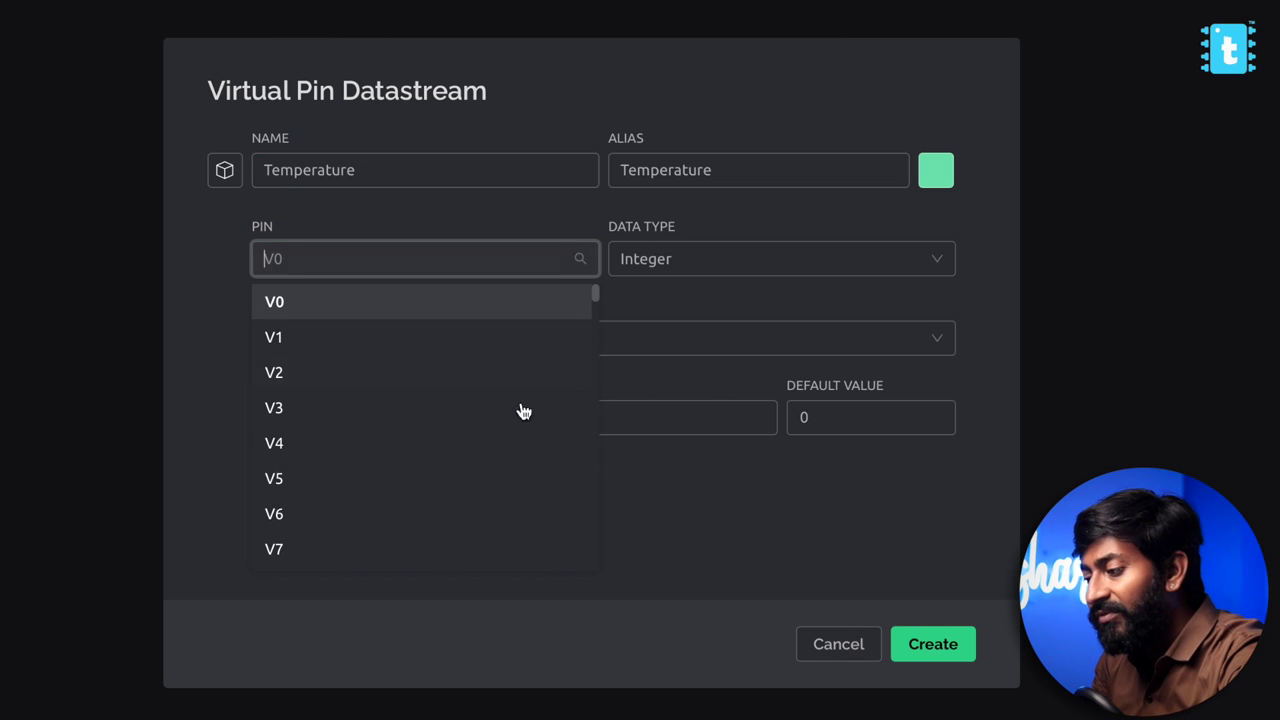
pyautogui.click(622, 418)
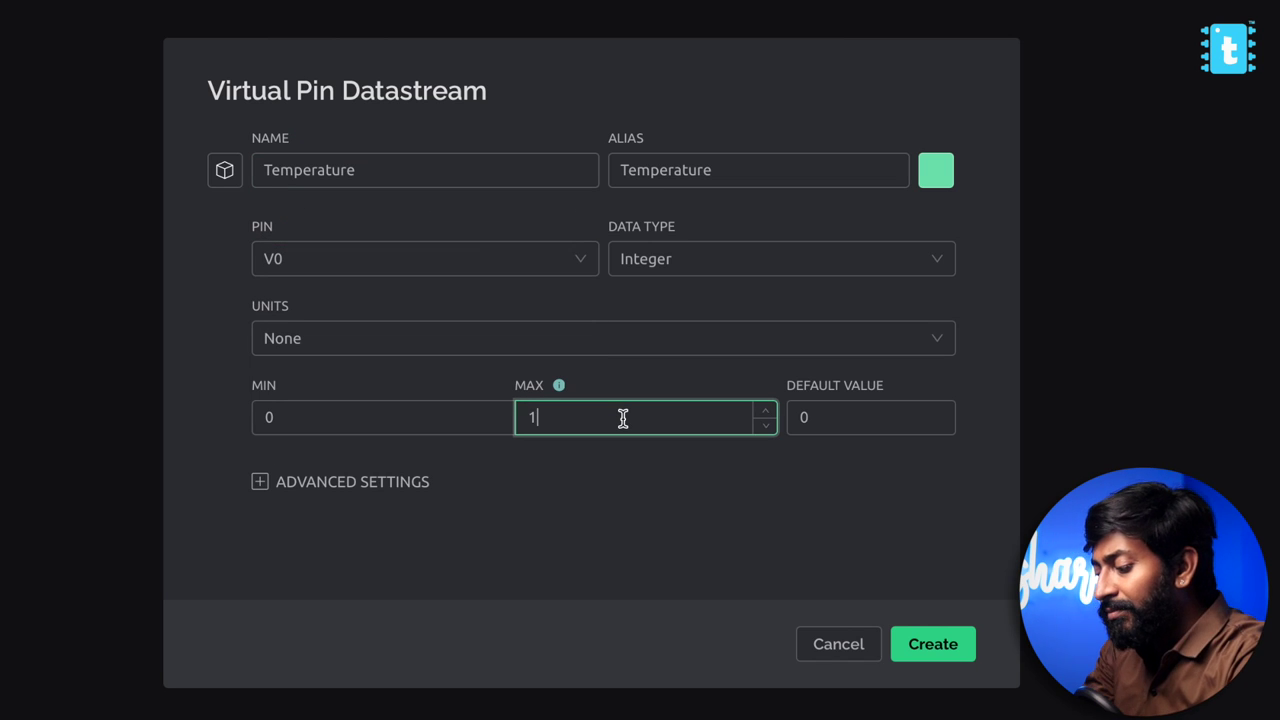
pyautogui.write('00')
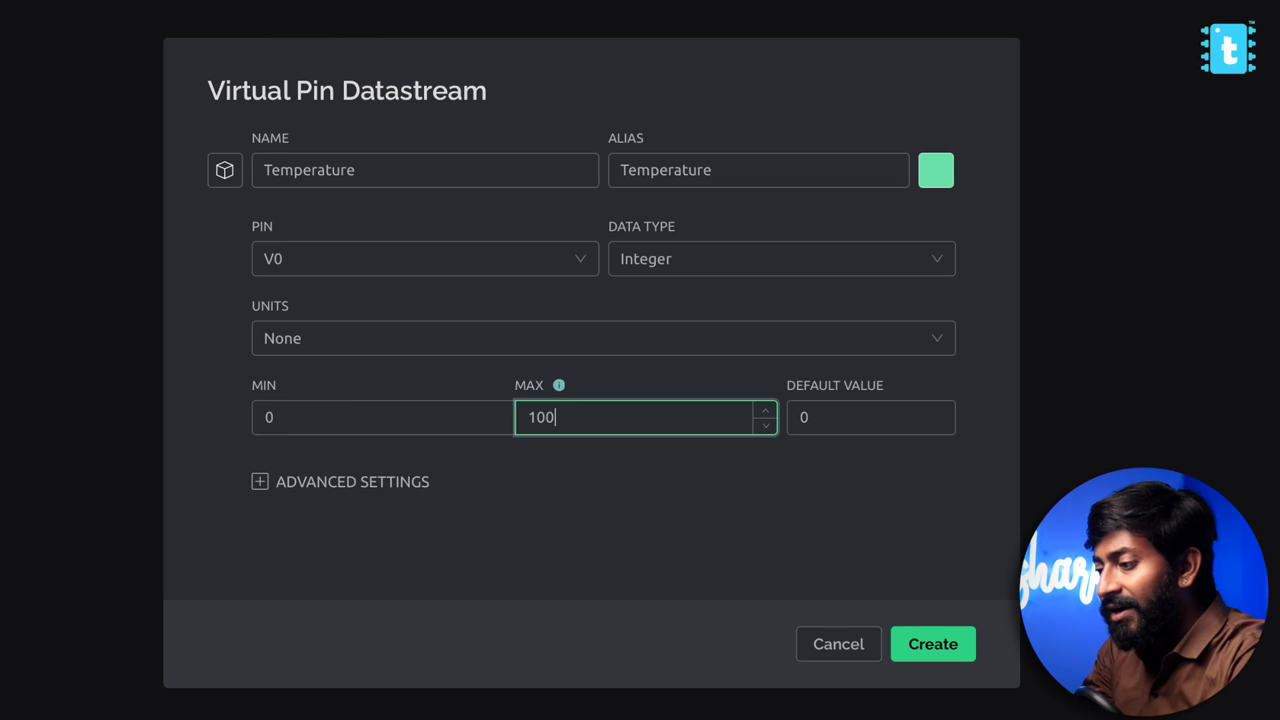
pyautogui.click(934, 647)
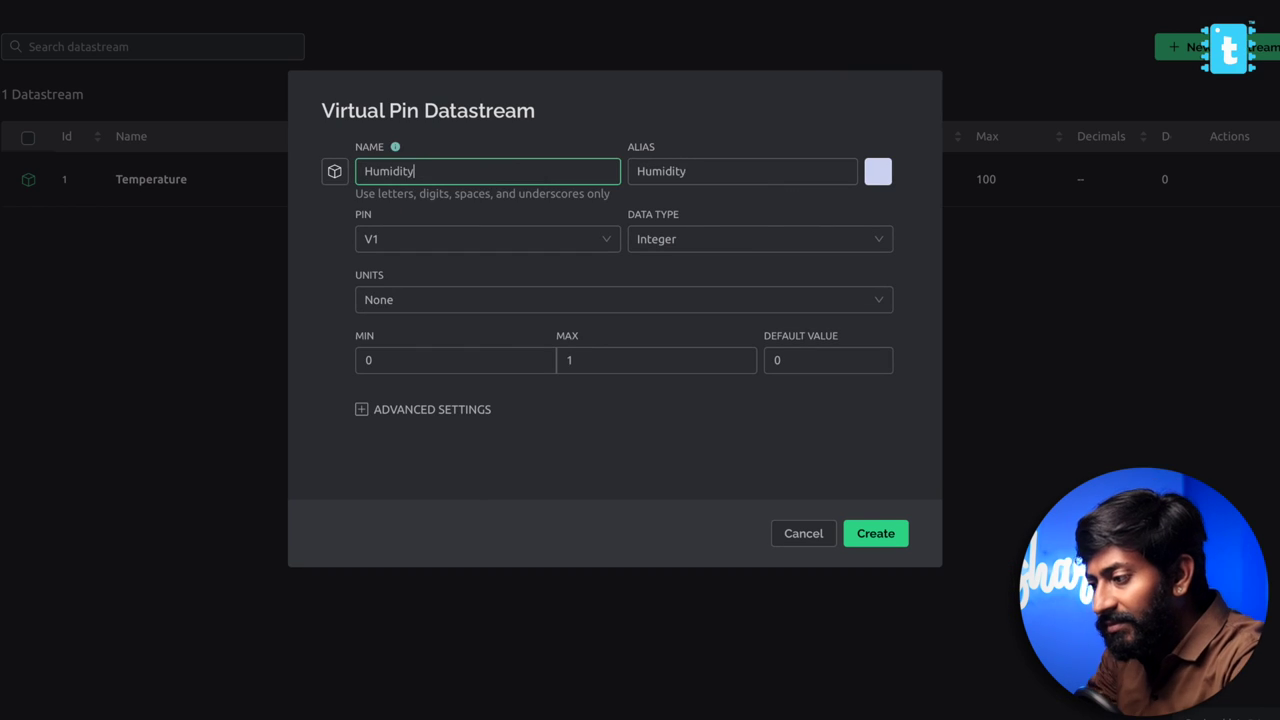
# Step: Set the maximum of the Humidity datastream on V1 to 100 and create it
pyautogui.click(656, 360)
pyautogui.write('00')
pyautogui.click(875, 533)
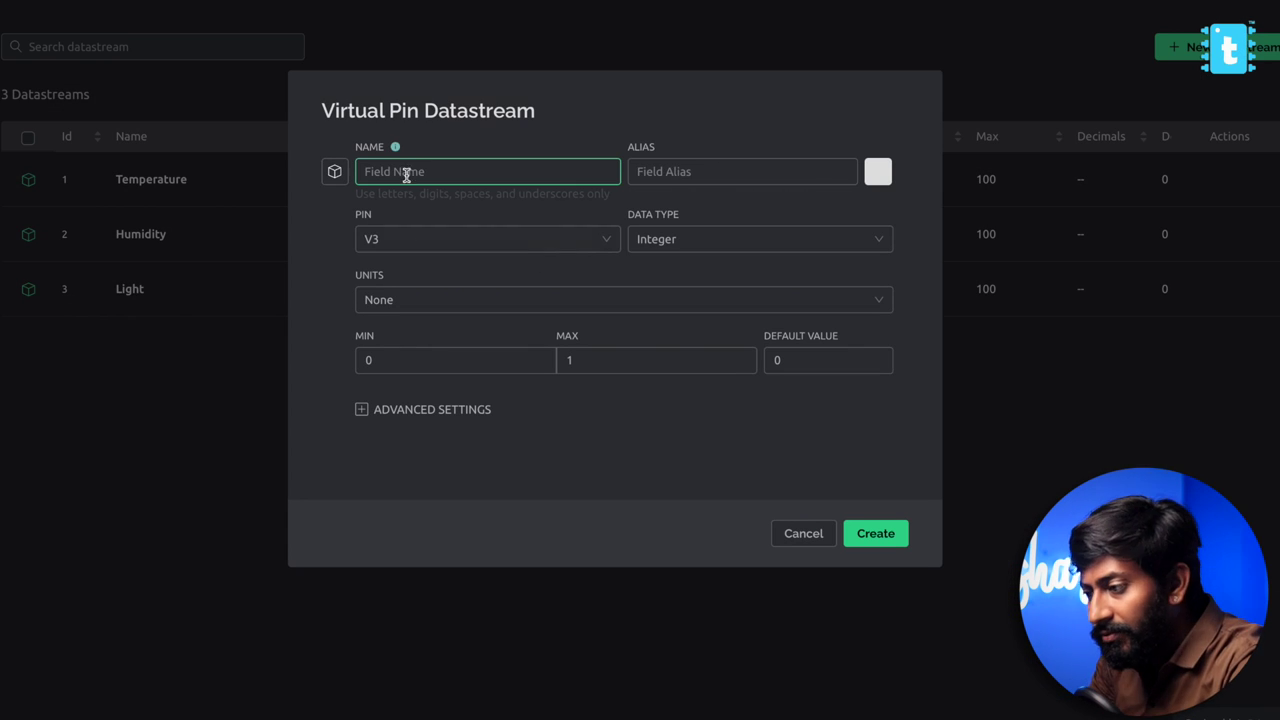
# Step: Create a virtual pin datastream named Soil Moisture on V3 with a maximum of 100
pyautogui.write('Soil Moisture')
pyautogui.click(656, 360)
pyautogui.write('00')
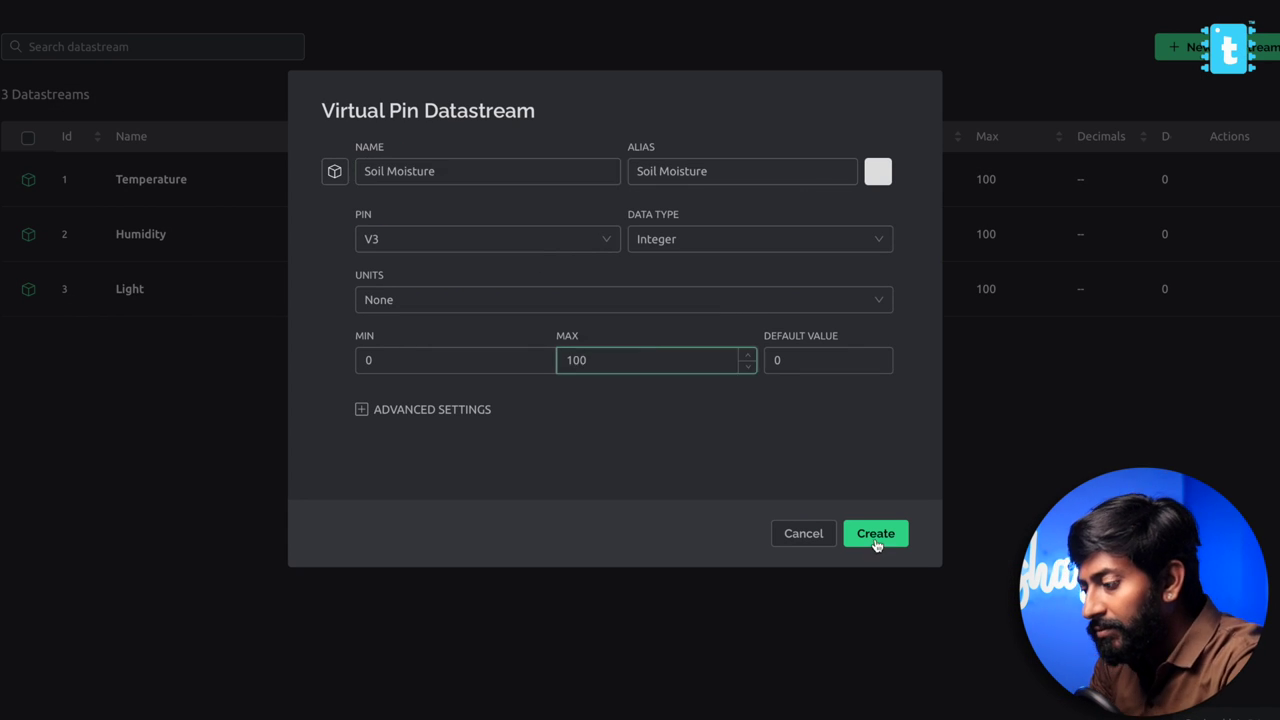
pyautogui.click(875, 533)
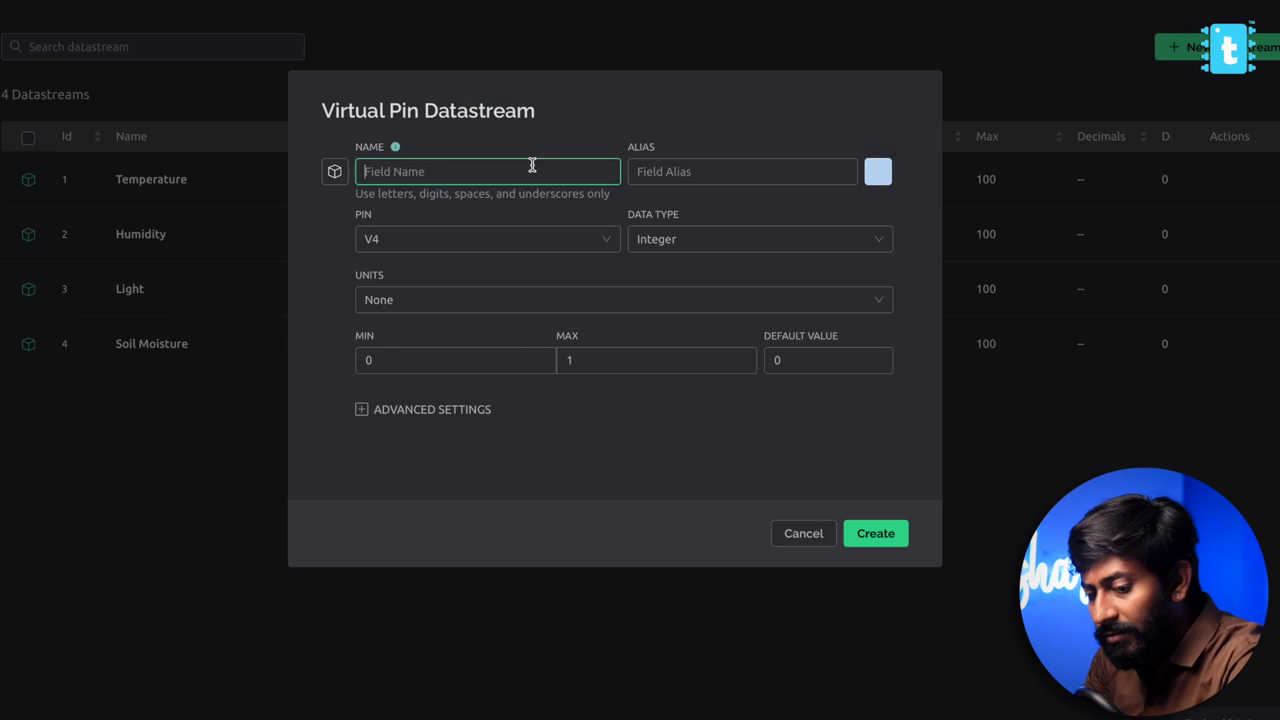
# Step: Create a String datastream named Salt on V4 and an Integer datastream named Emoji on V6 with a maximum of 5
pyautogui.write('Salt')
pyautogui.click(643, 303)
pyautogui.click(760, 239)
pyautogui.click(674, 320)
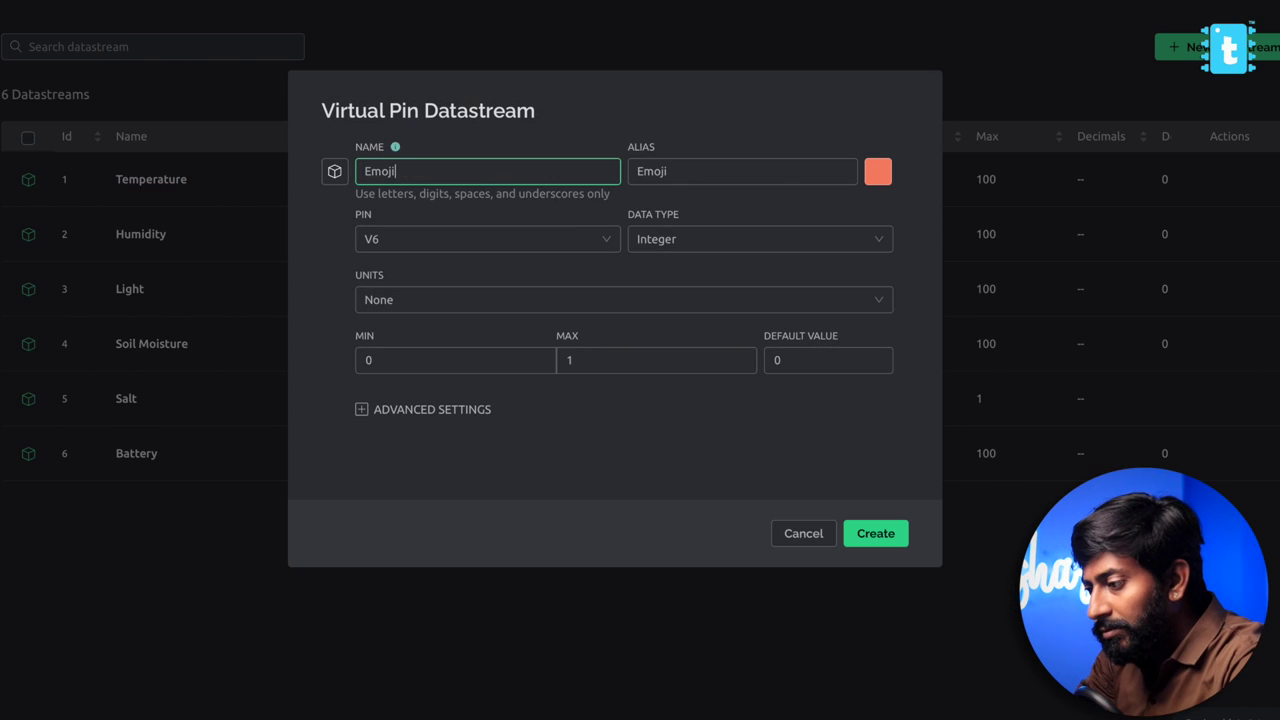
pyautogui.click(884, 533)
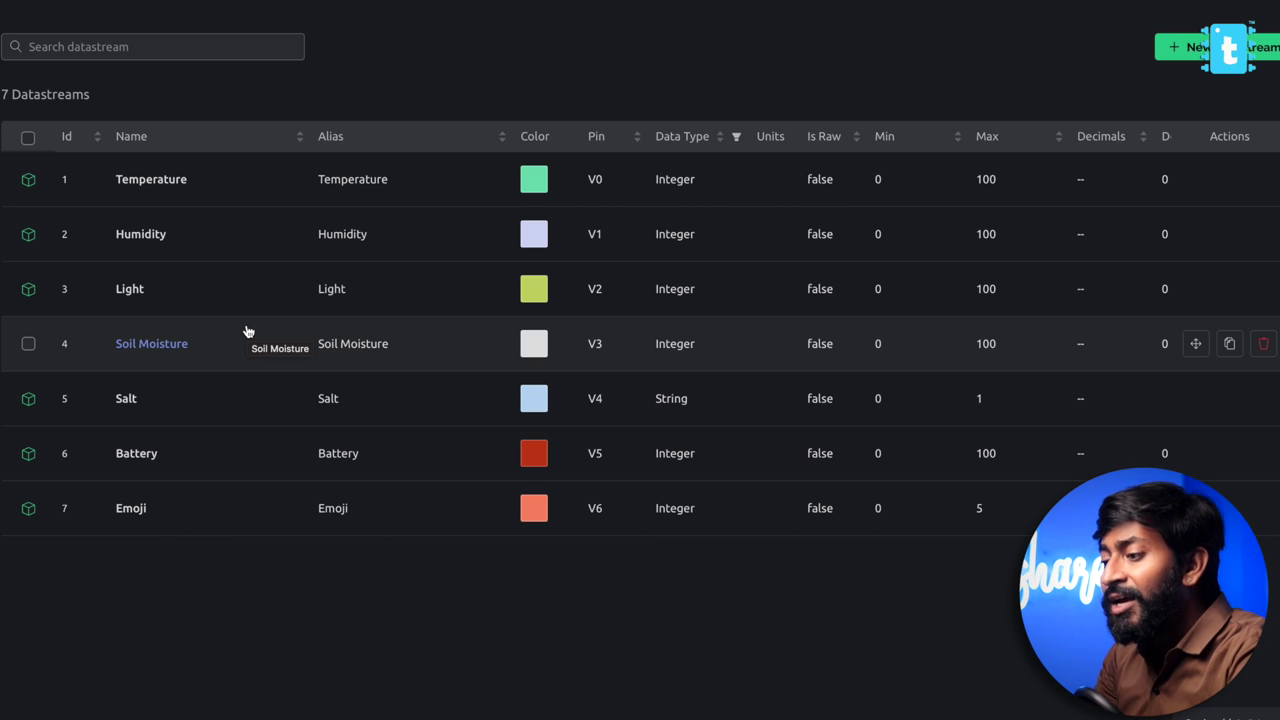
# Step: Start a new template event named Low Moisture and set its type to Warning
pyautogui.scroll(1, 494, 237)
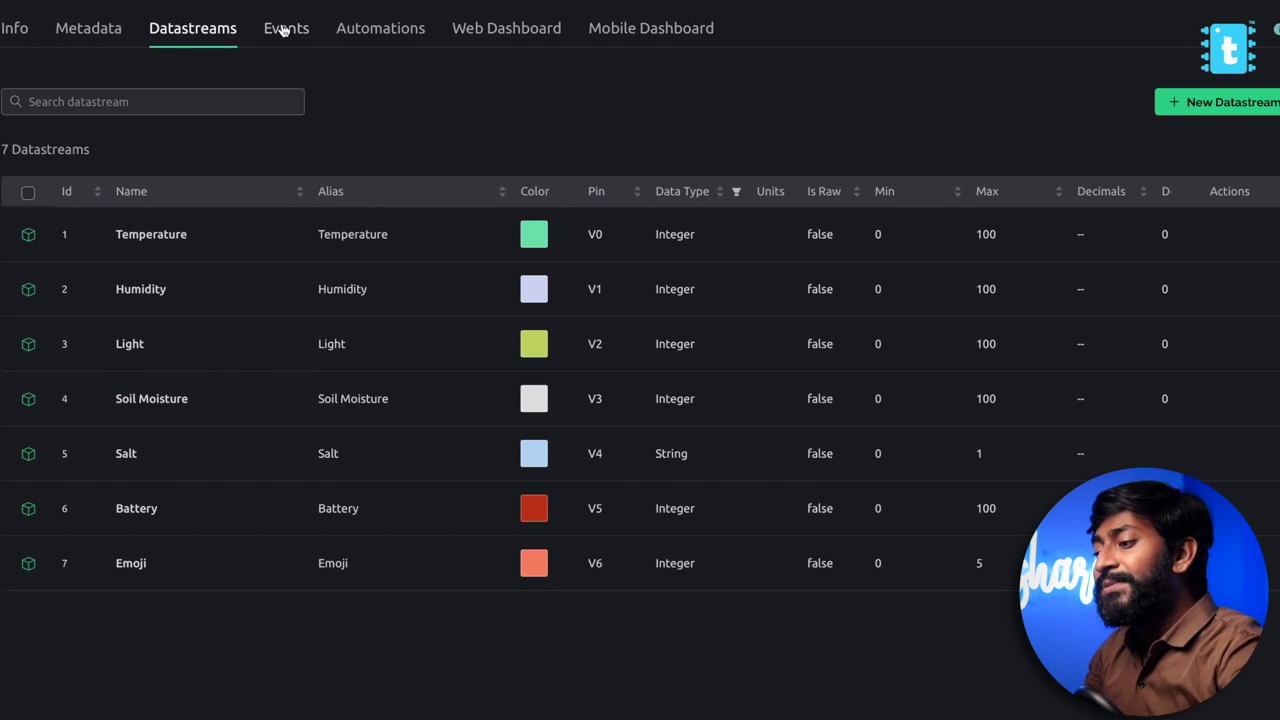
pyautogui.click(285, 30)
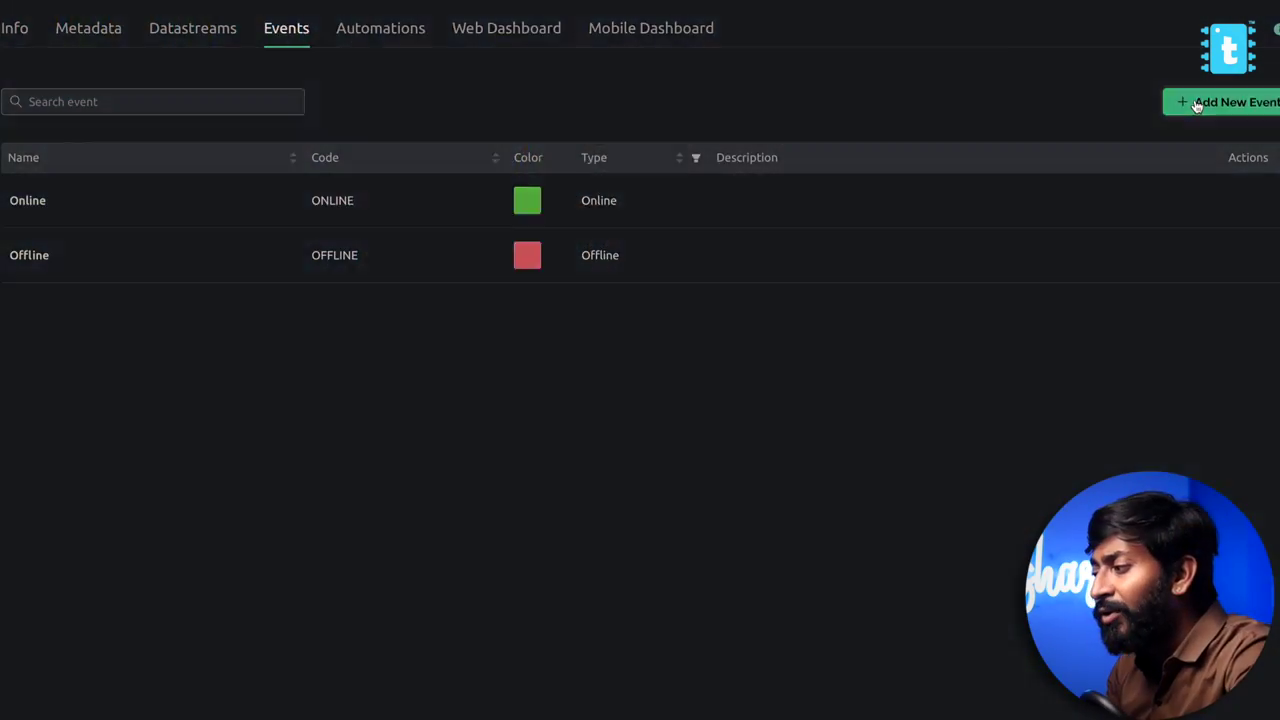
pyautogui.click(1230, 101)
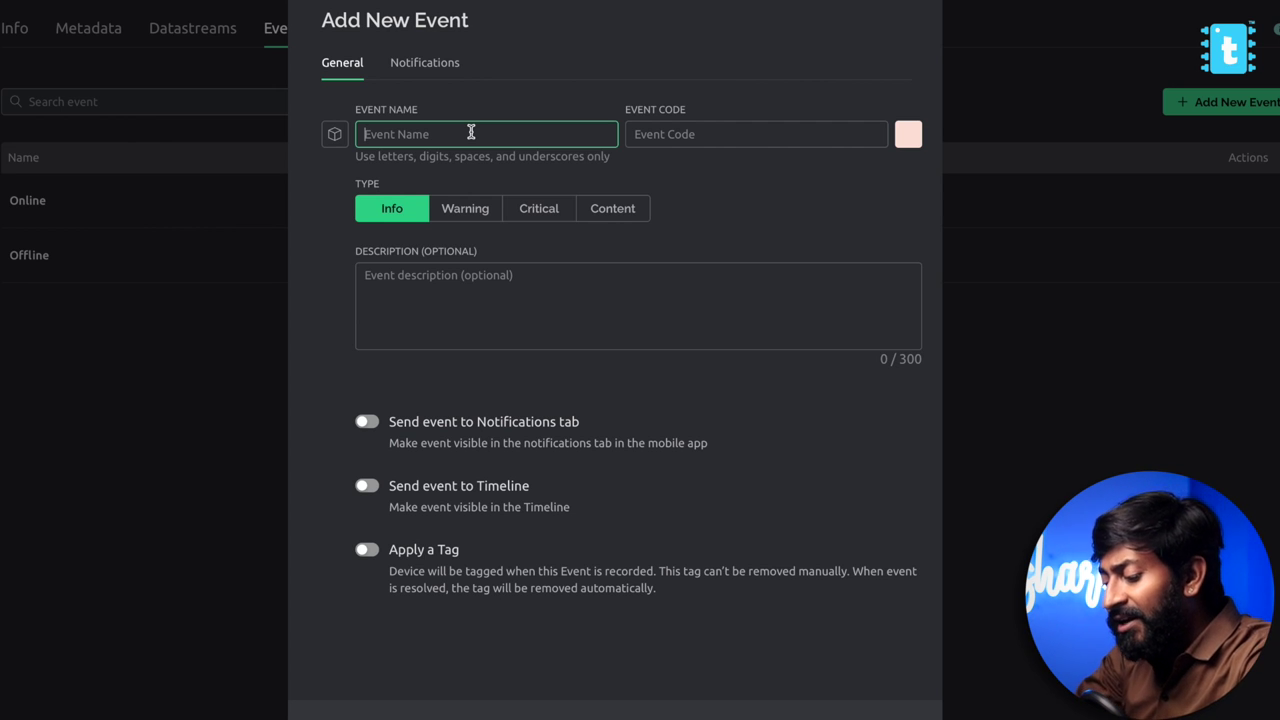
pyautogui.write('Low ')
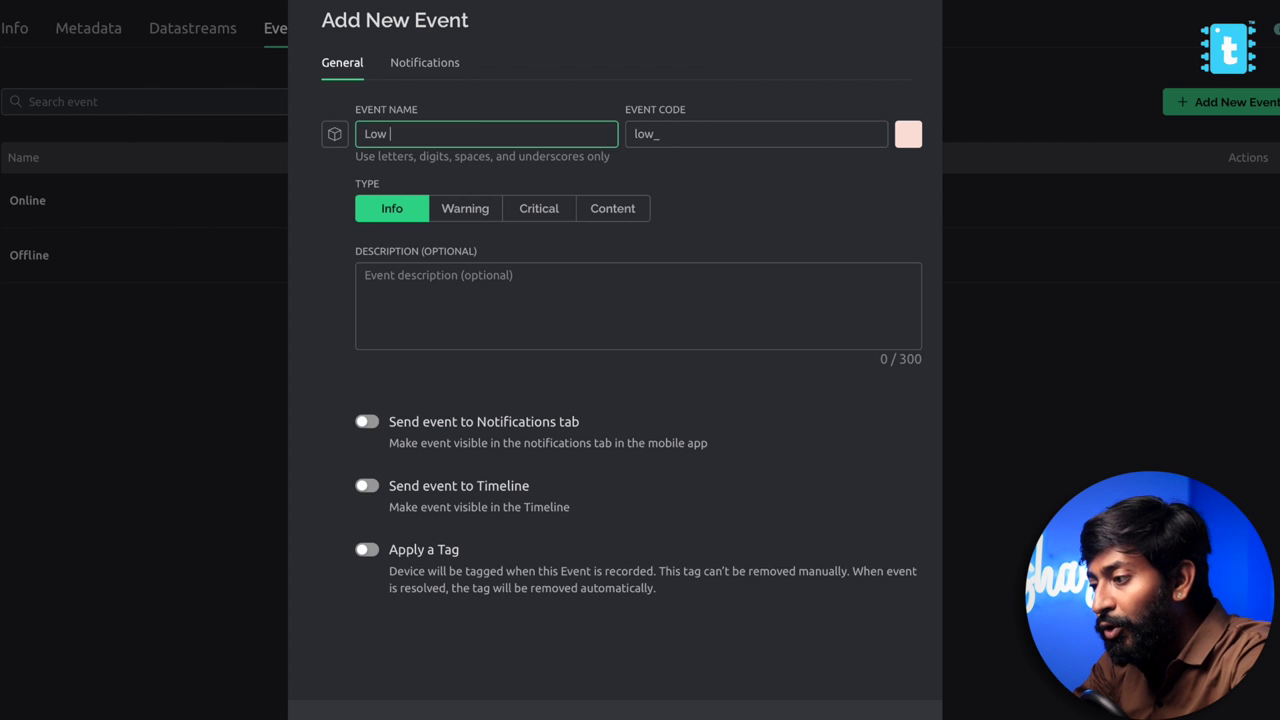
pyautogui.write('Moisture')
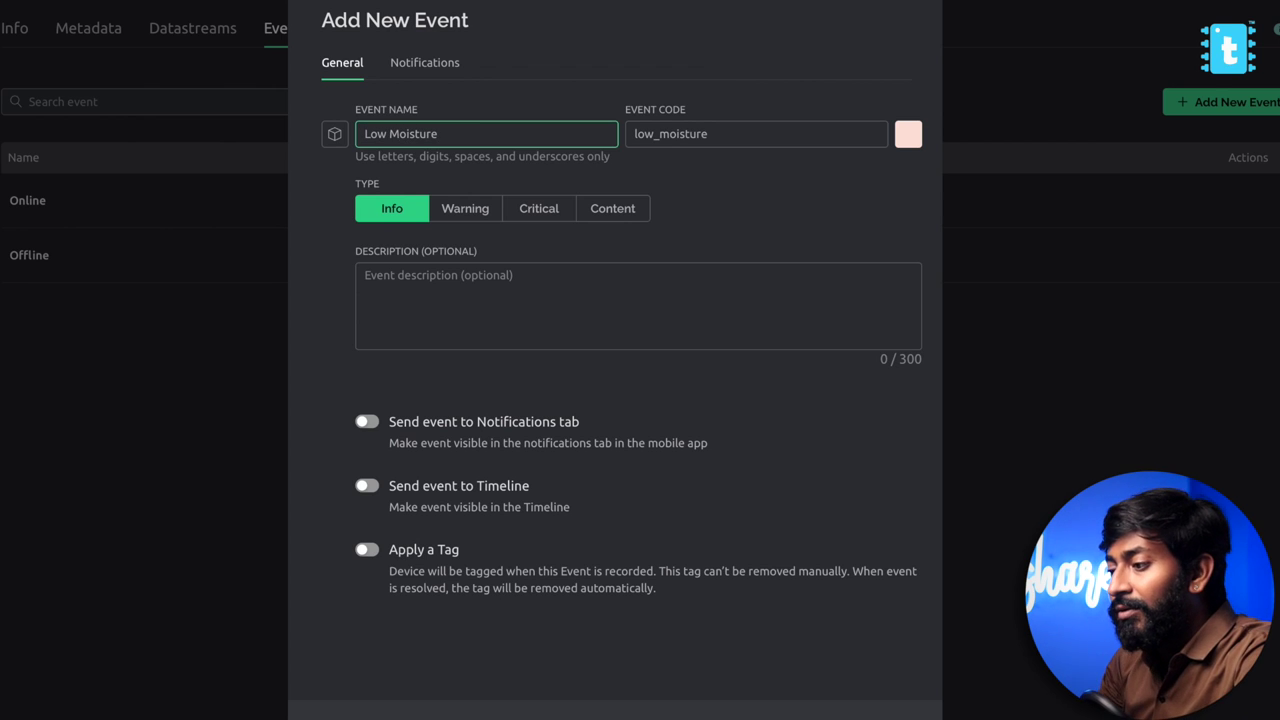
pyautogui.click(474, 209)
# Step: Describe the event as "I'm Feeling Thirsty!! please give me some water.." and send it to the Notifications tab and Timeline
pyautogui.click(444, 288)
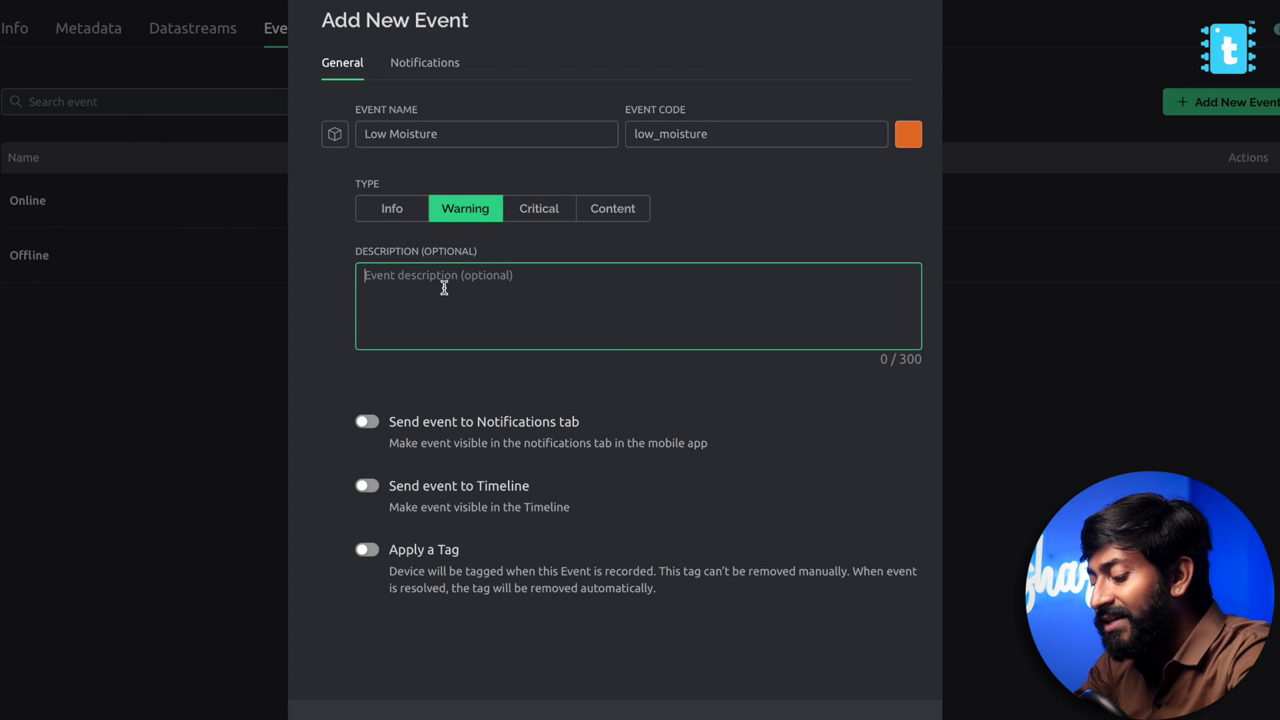
pyautogui.write("I'm ")
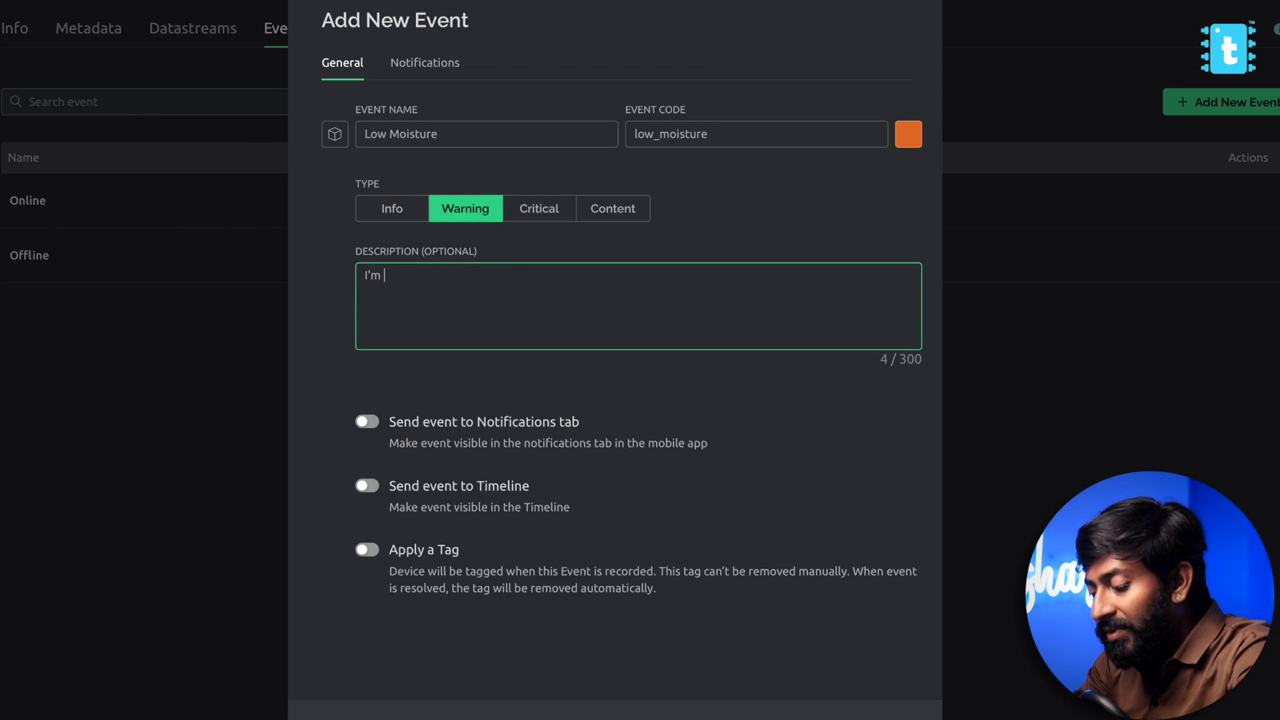
pyautogui.write('Feeling Thirst')
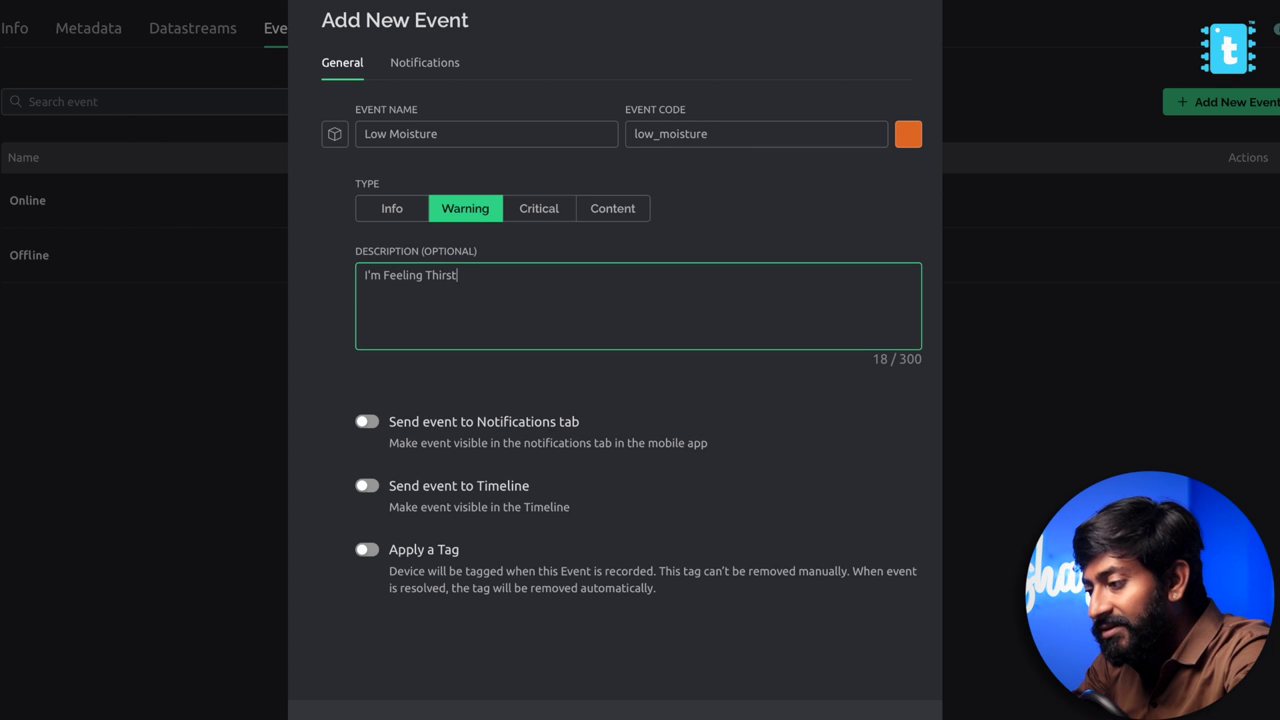
pyautogui.write('y!! please give')
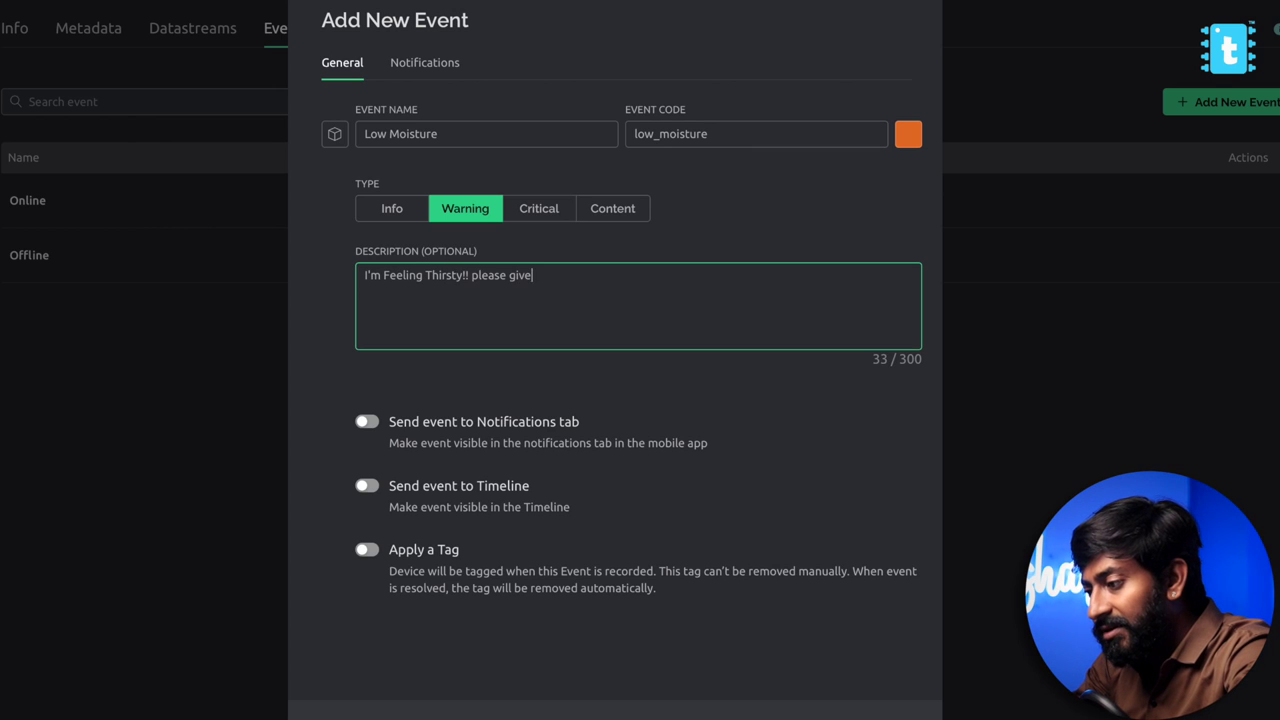
pyautogui.write(' me some water..')
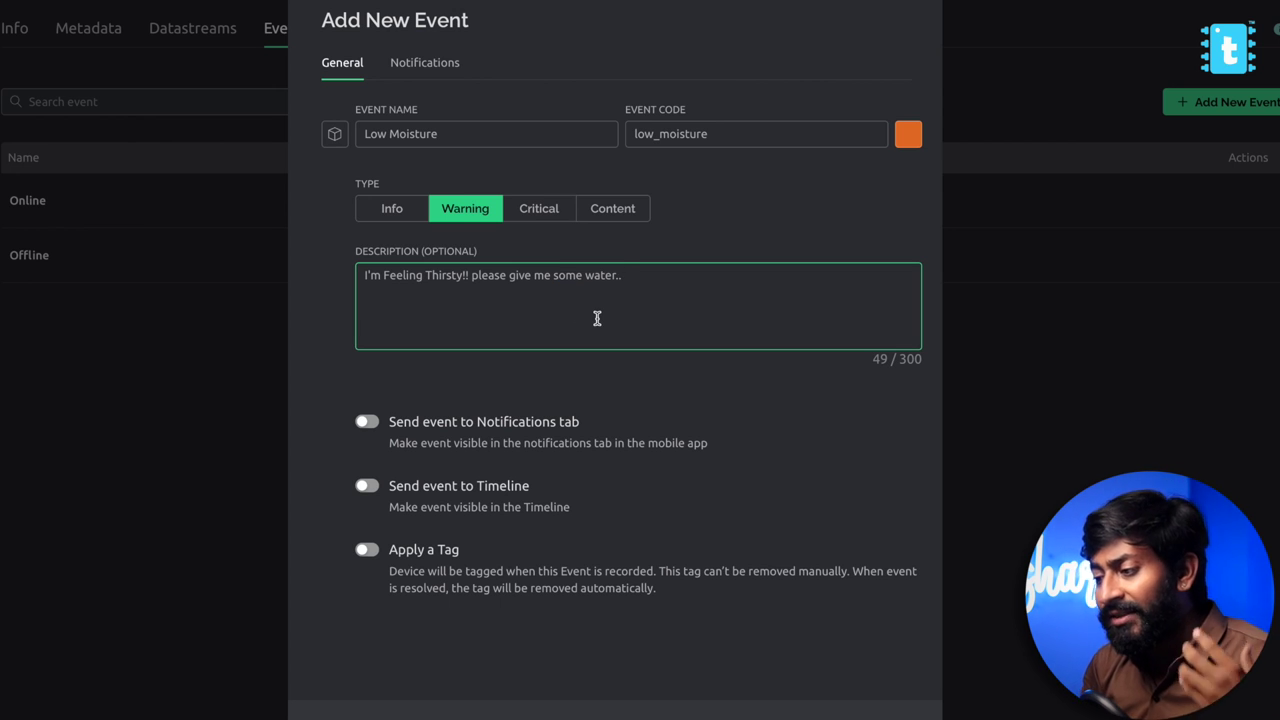
pyautogui.click(368, 421)
pyautogui.click(368, 486)
# Step: Enable notifications for the Low Moisture event with Device Owner as the push notification recipient
pyautogui.click(416, 64)
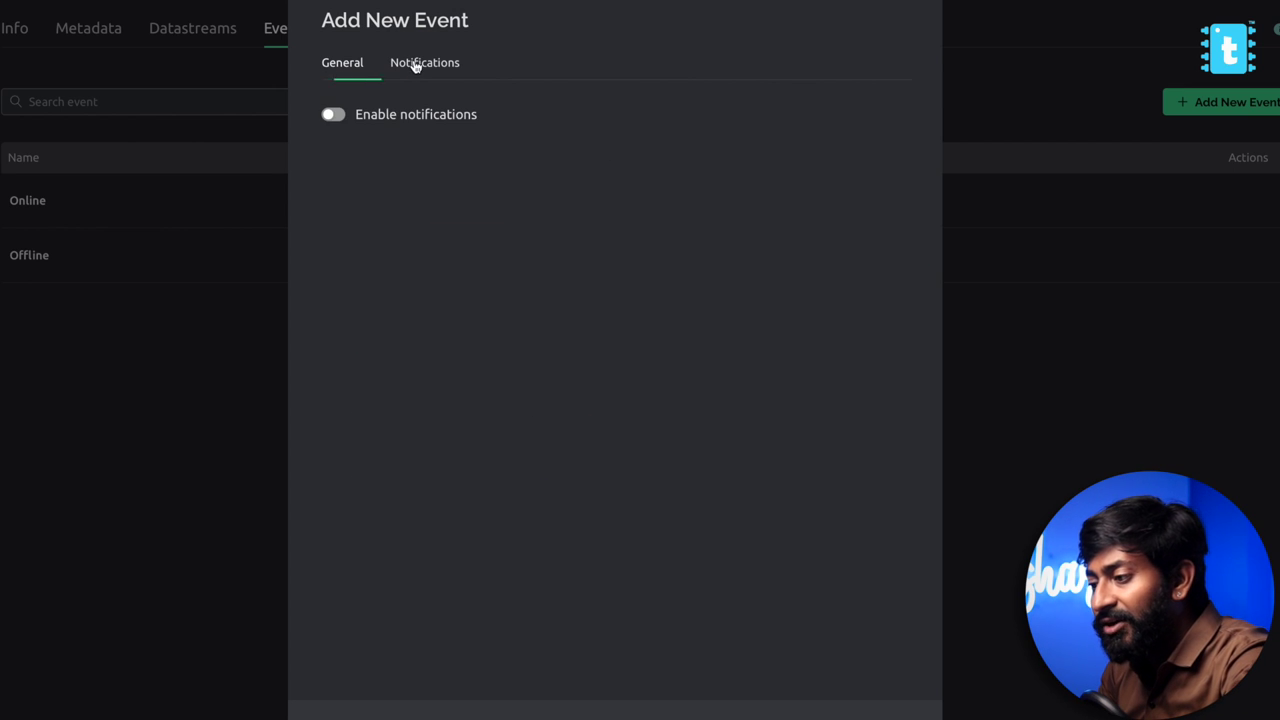
pyautogui.click(336, 116)
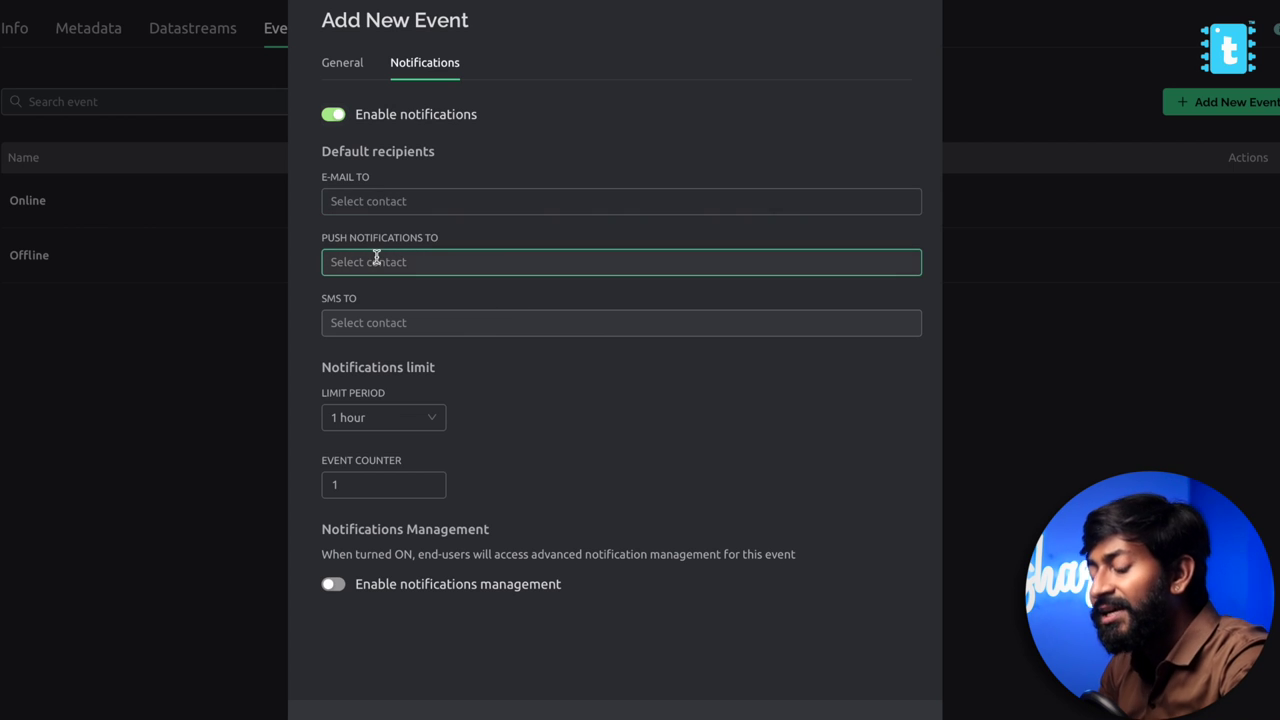
pyautogui.moveTo(428, 327)
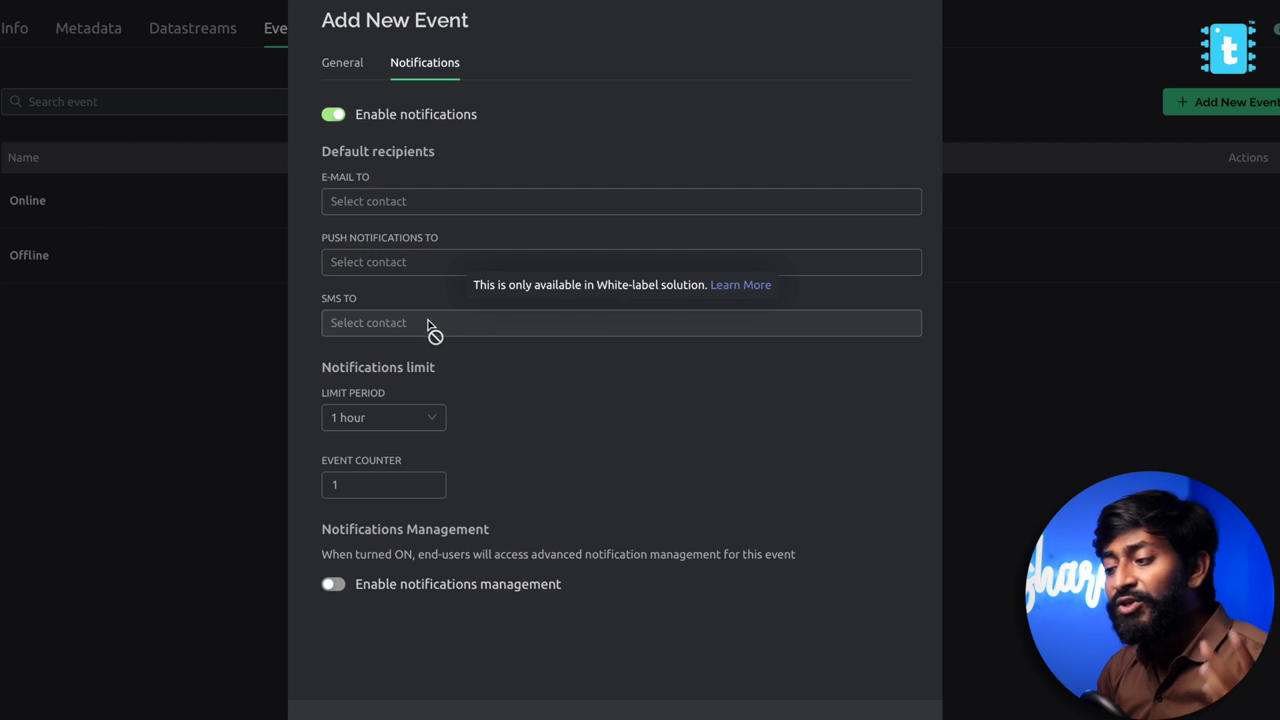
pyautogui.click(378, 257)
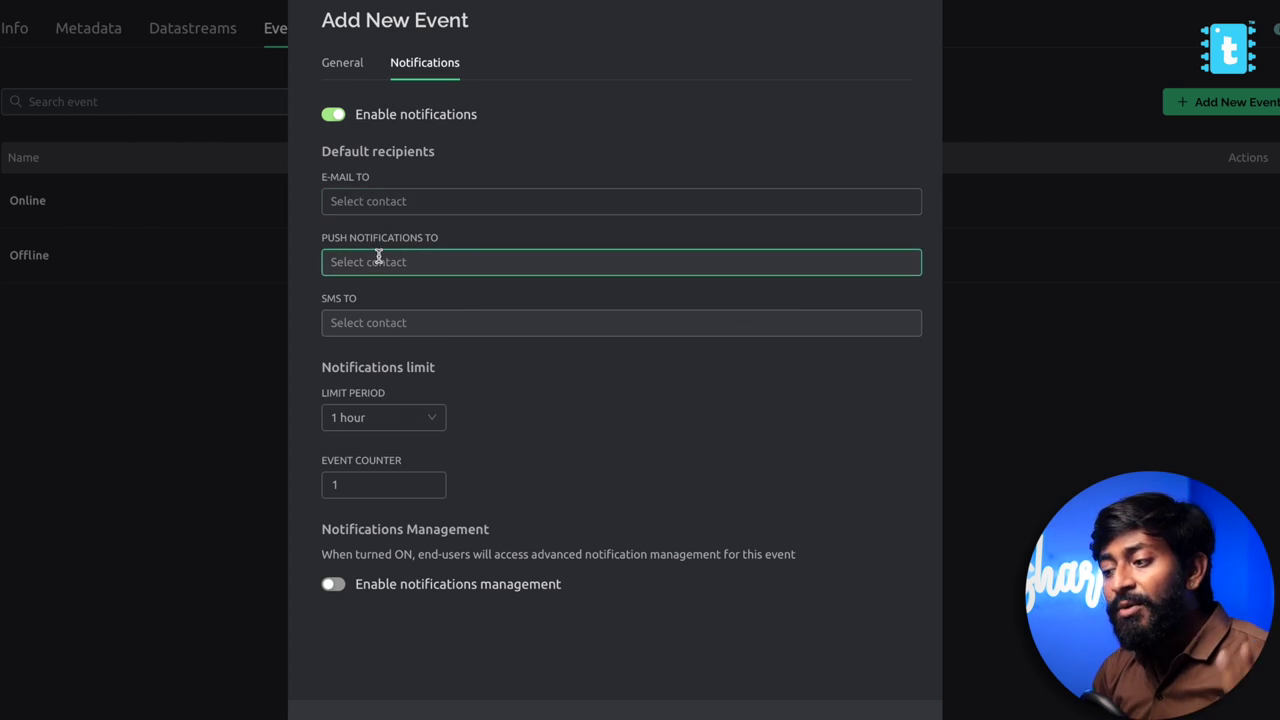
pyautogui.click(361, 261)
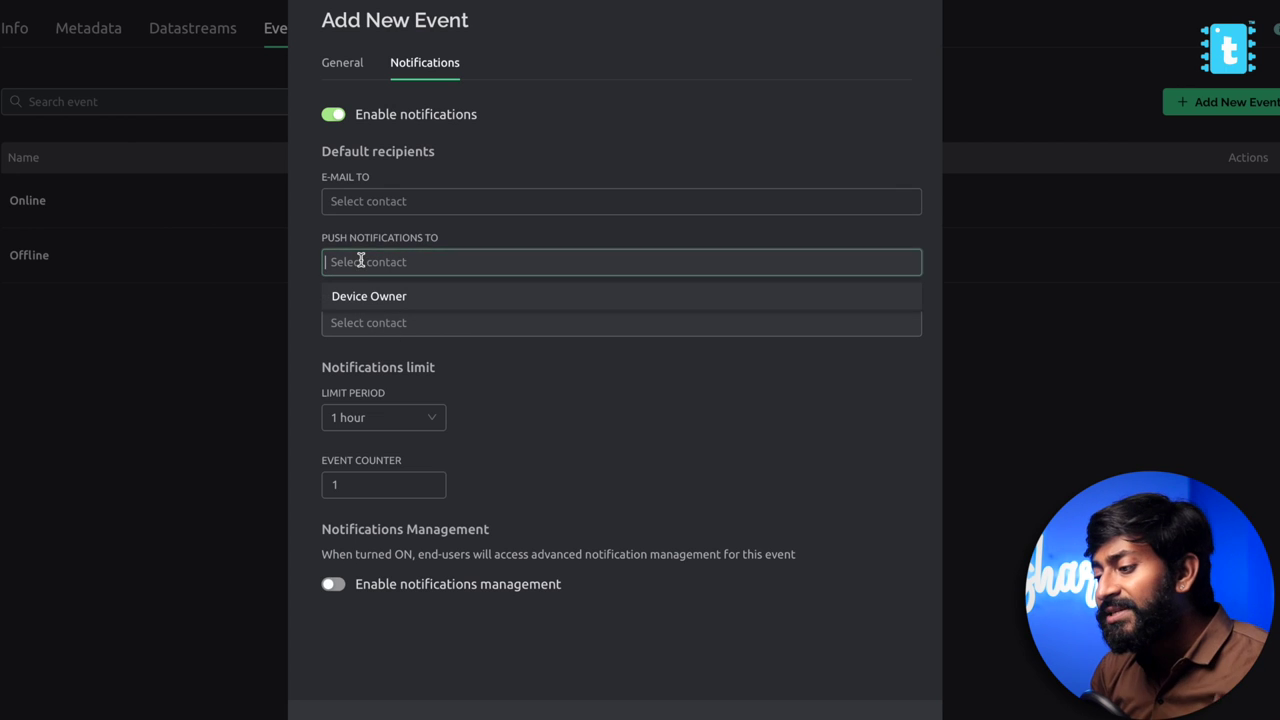
pyautogui.click(380, 299)
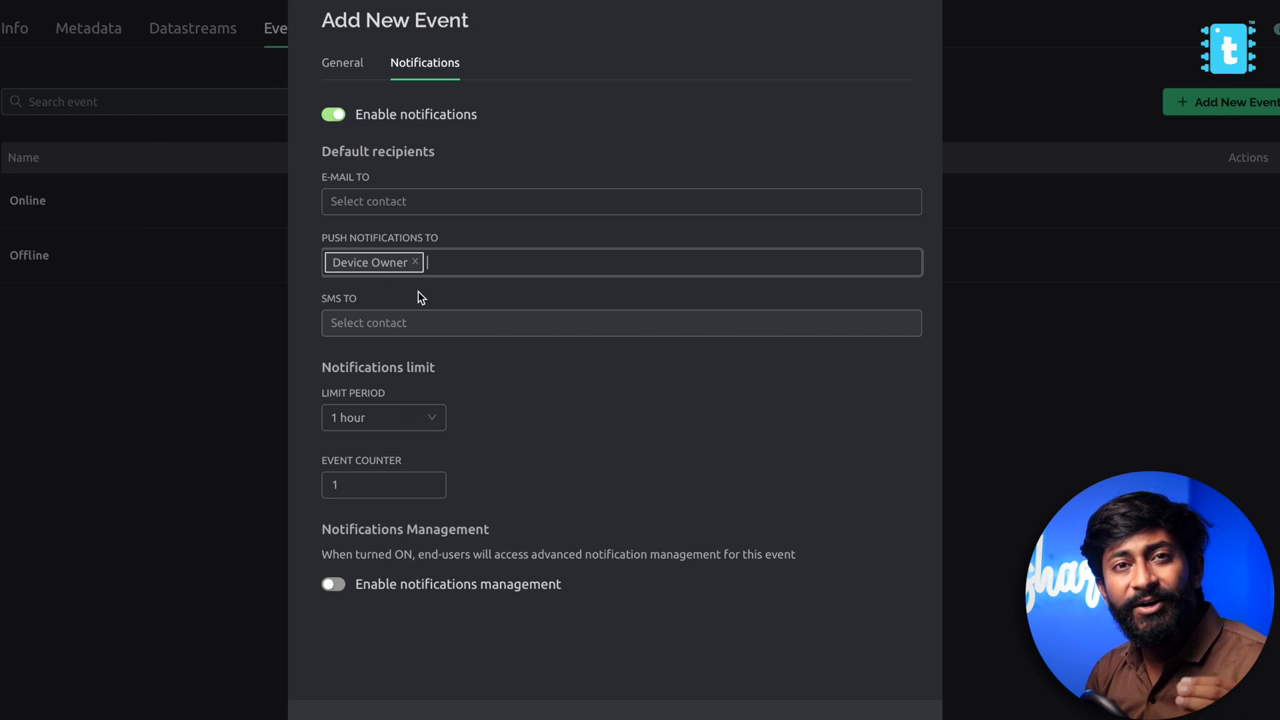
# Step: Set the event's notification limit period to 5 minutes and enable notifications management
pyautogui.click(432, 420)
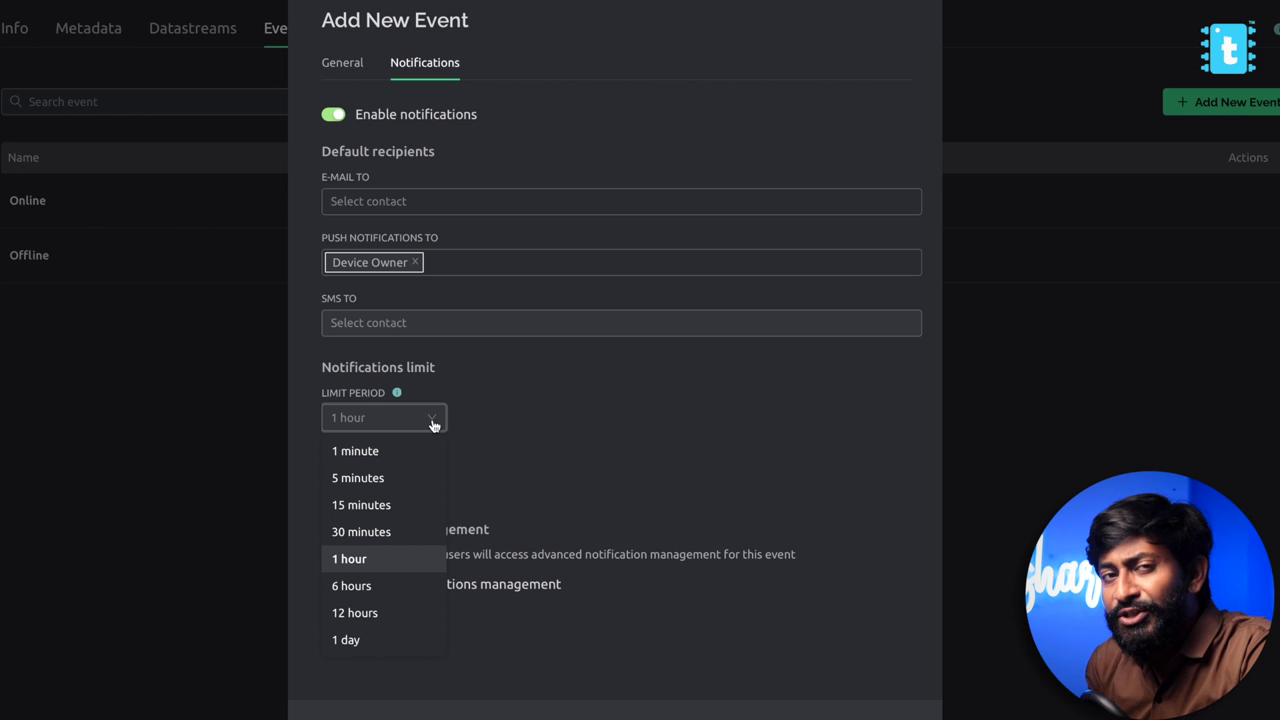
pyautogui.click(352, 480)
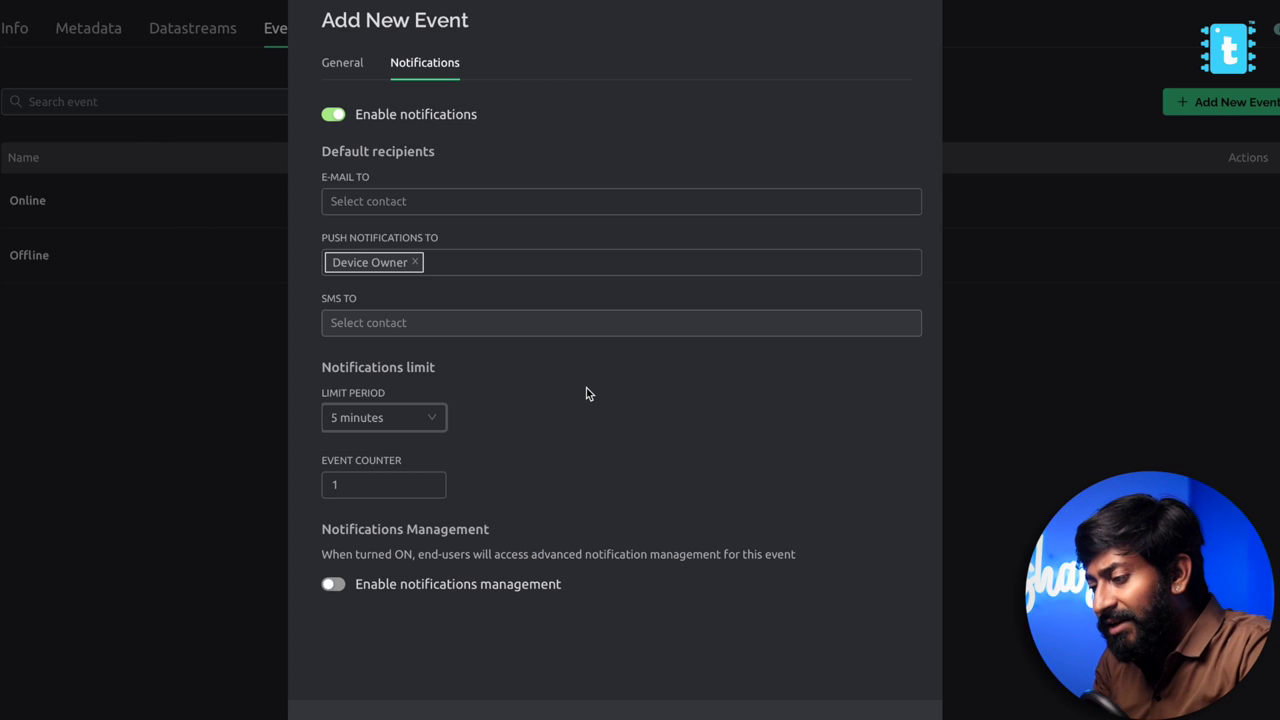
pyautogui.click(335, 585)
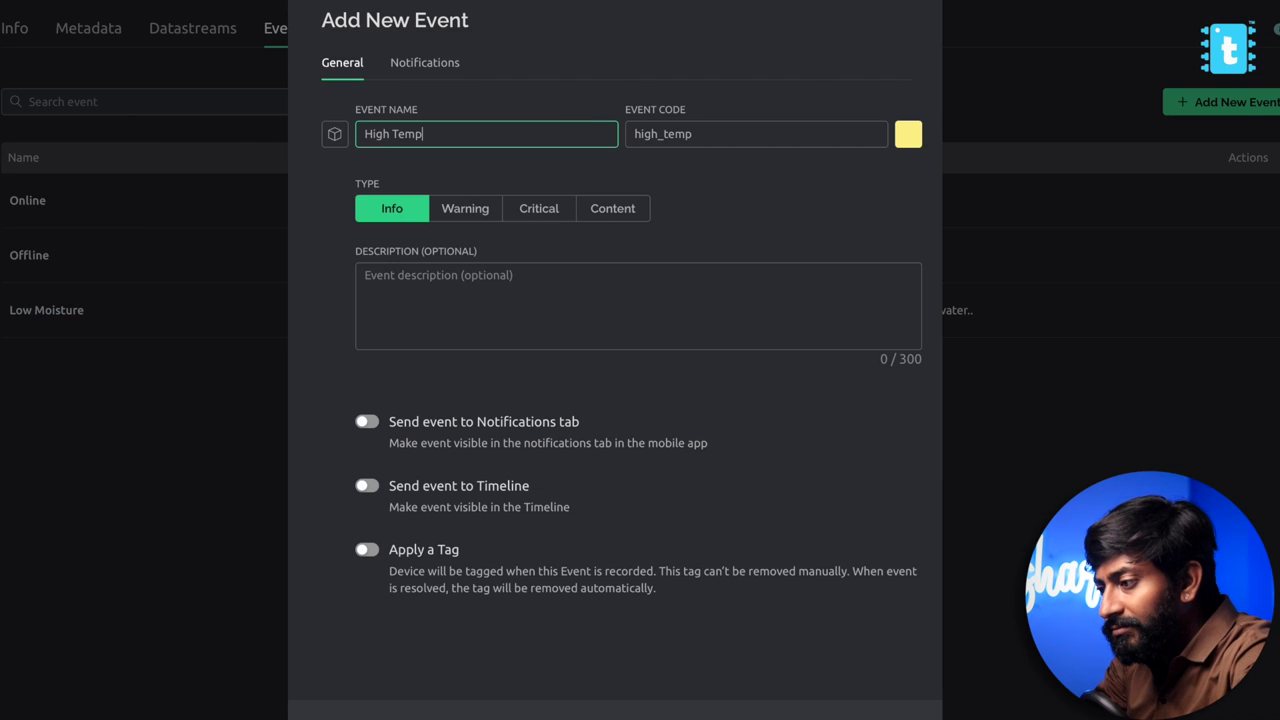
# Step: Create a Warning event named High Temperature with the description "I'm feeling too hot !!!" and notifications enabled
pyautogui.write('erature')
pyautogui.click(465, 208)
pyautogui.click(638, 305)
pyautogui.write("I'm Feeling too hot !!!")
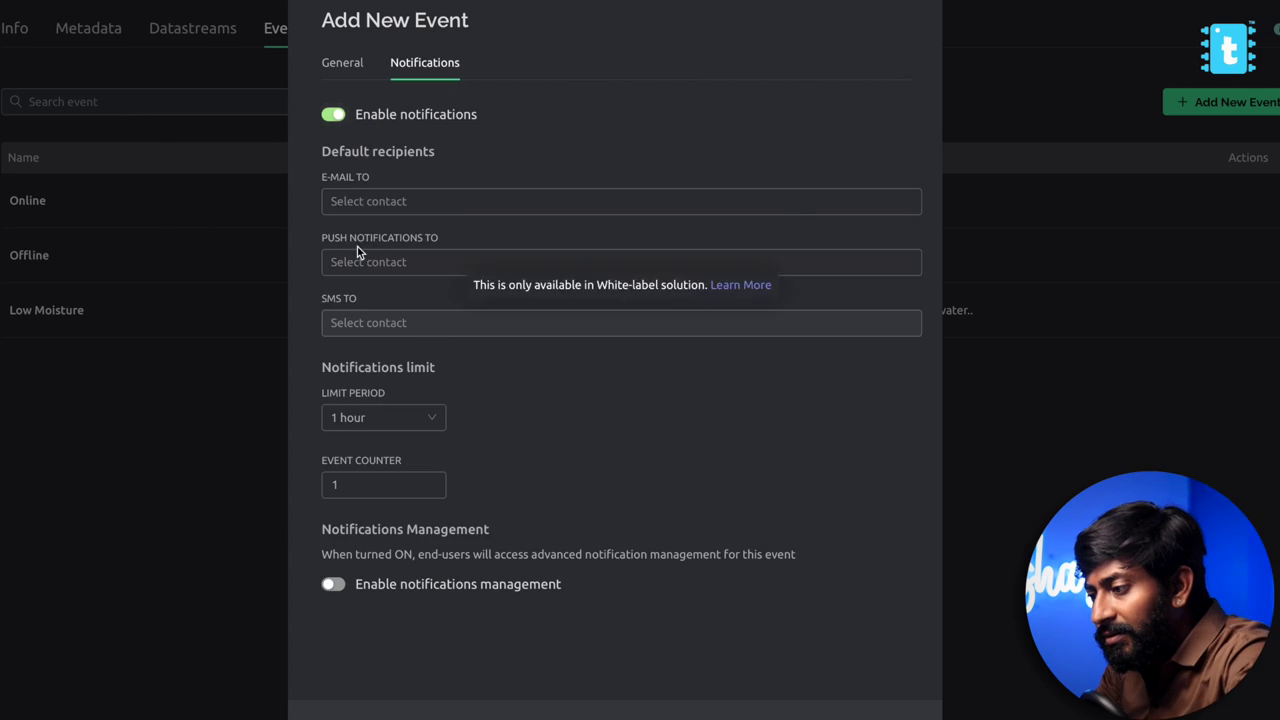
pyautogui.click(857, 714)
# Step: Create a Warning event named Low Temperature with the description "It's too cold here", sent to the Notifications tab
pyautogui.write('Low Temperaet')
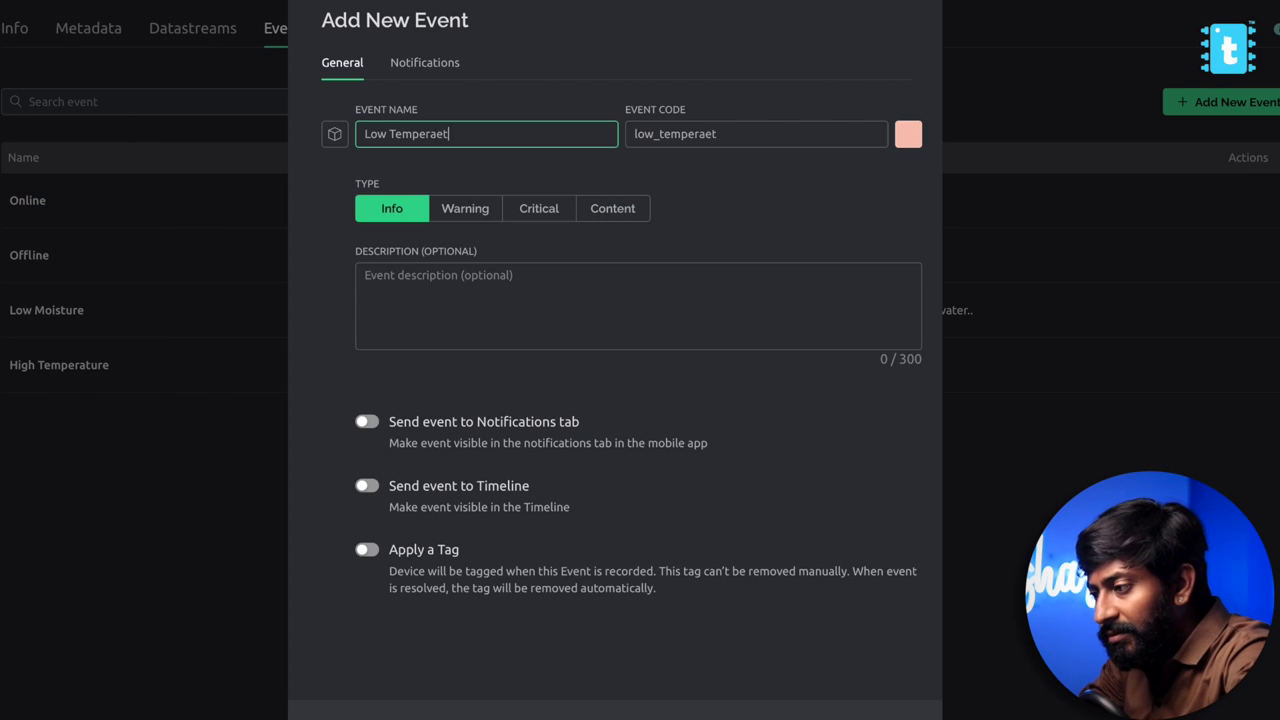
pyautogui.press('BackSpace')
pyautogui.press('BackSpace')
pyautogui.write('ure')
pyautogui.click(465, 208)
pyautogui.click(638, 305)
pyautogui.write("It's too cold here")
pyautogui.click(367, 421)
pyautogui.click(425, 62)
pyautogui.click(857, 714)
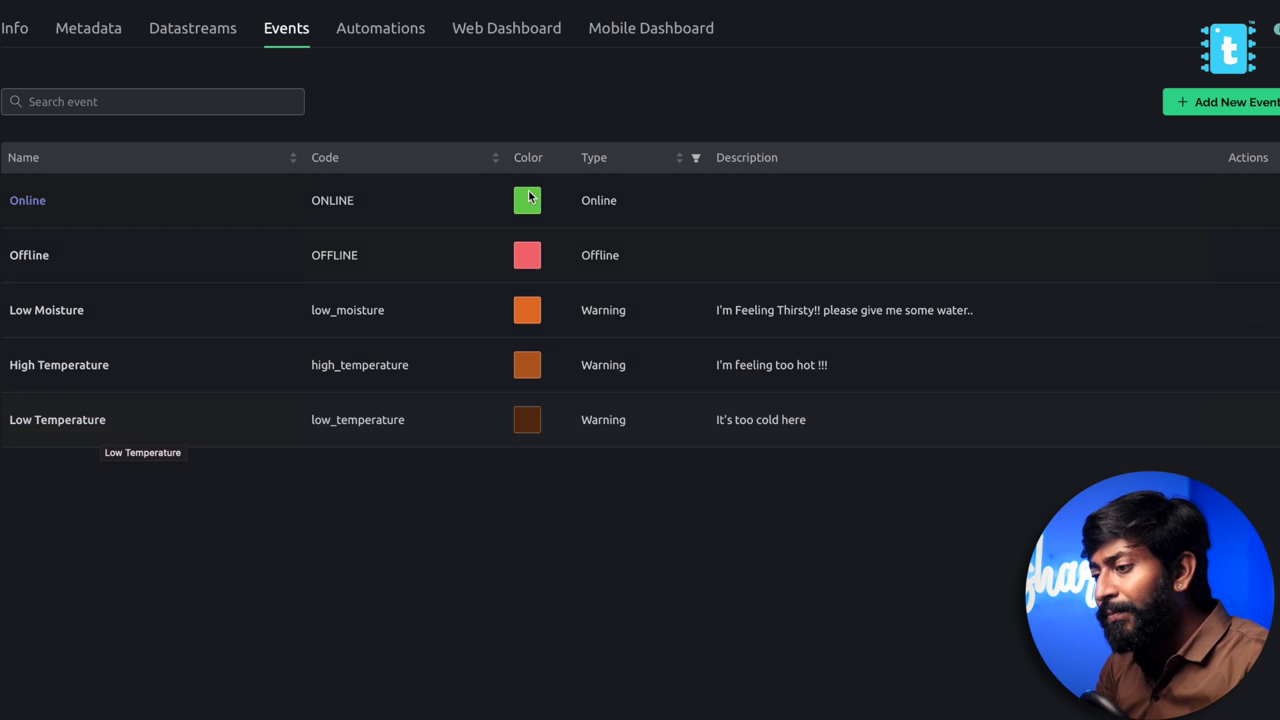
# Step: Save the Smart Pot 2 template changes and display the template's general information
pyautogui.click(1200, 33)
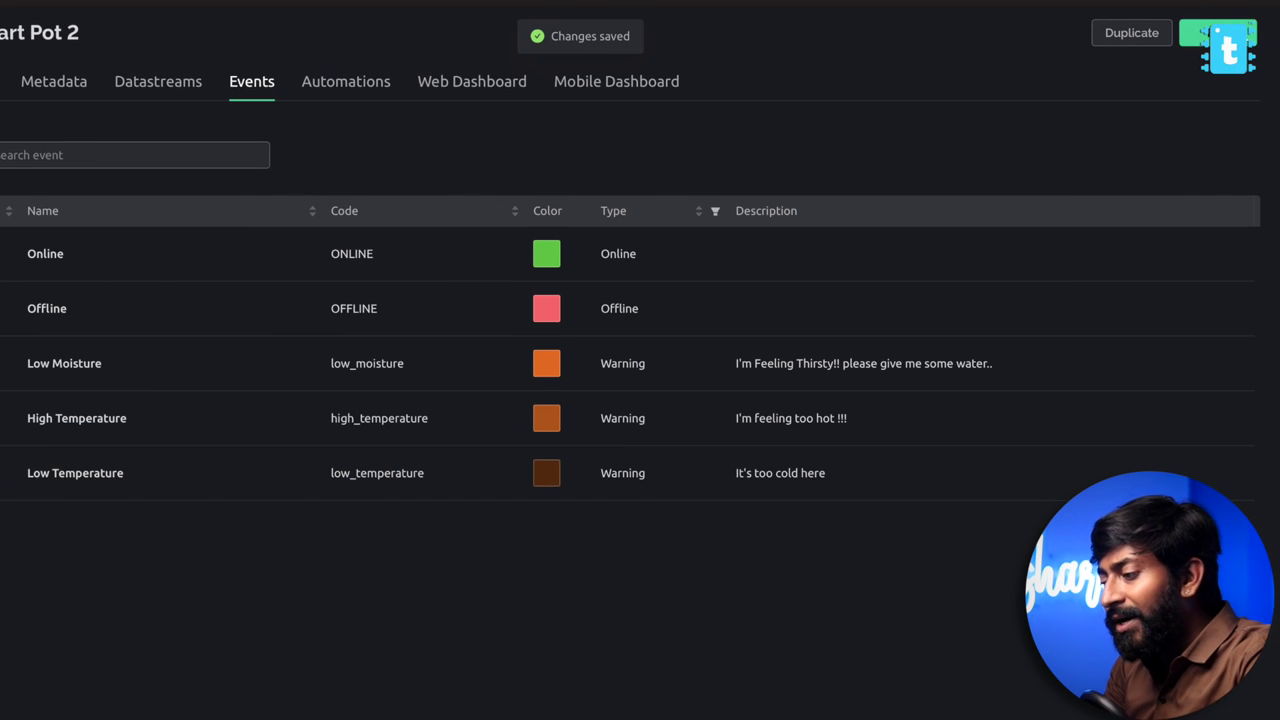
pyautogui.click(4, 88)
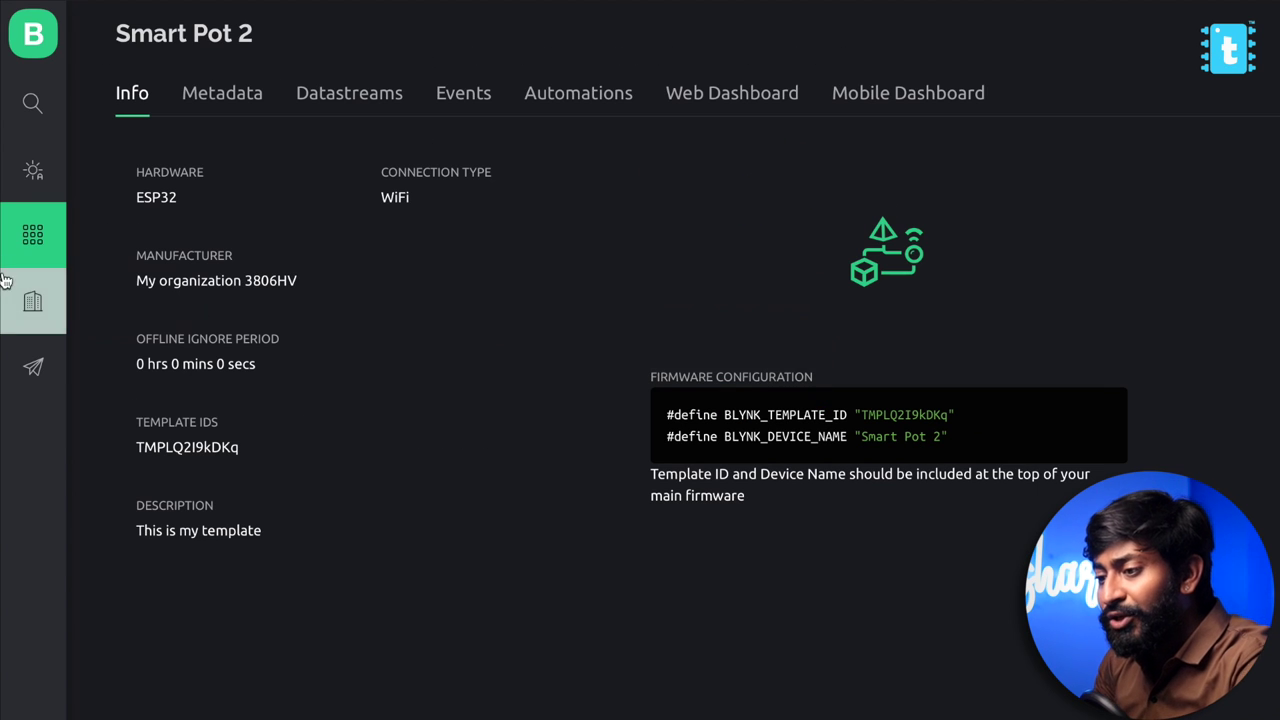
# Step: Create a new device from the Smart Pot 2 template
pyautogui.click(31, 103)
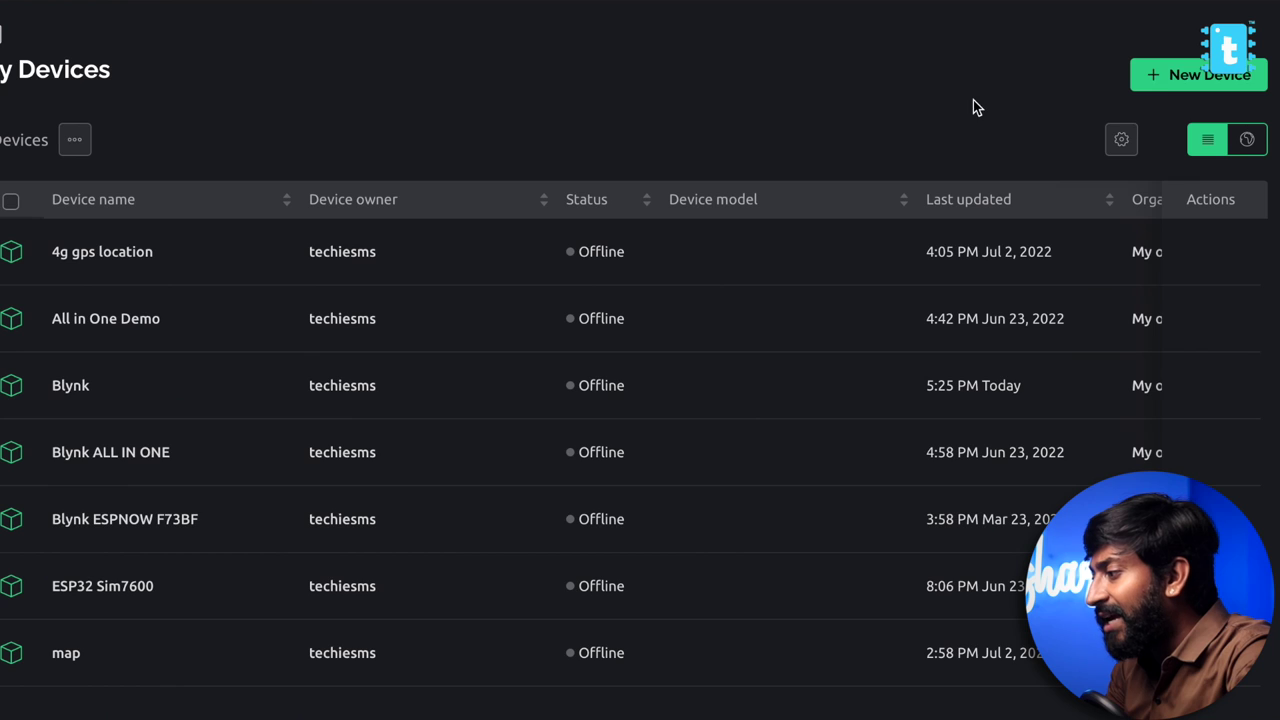
pyautogui.click(1198, 75)
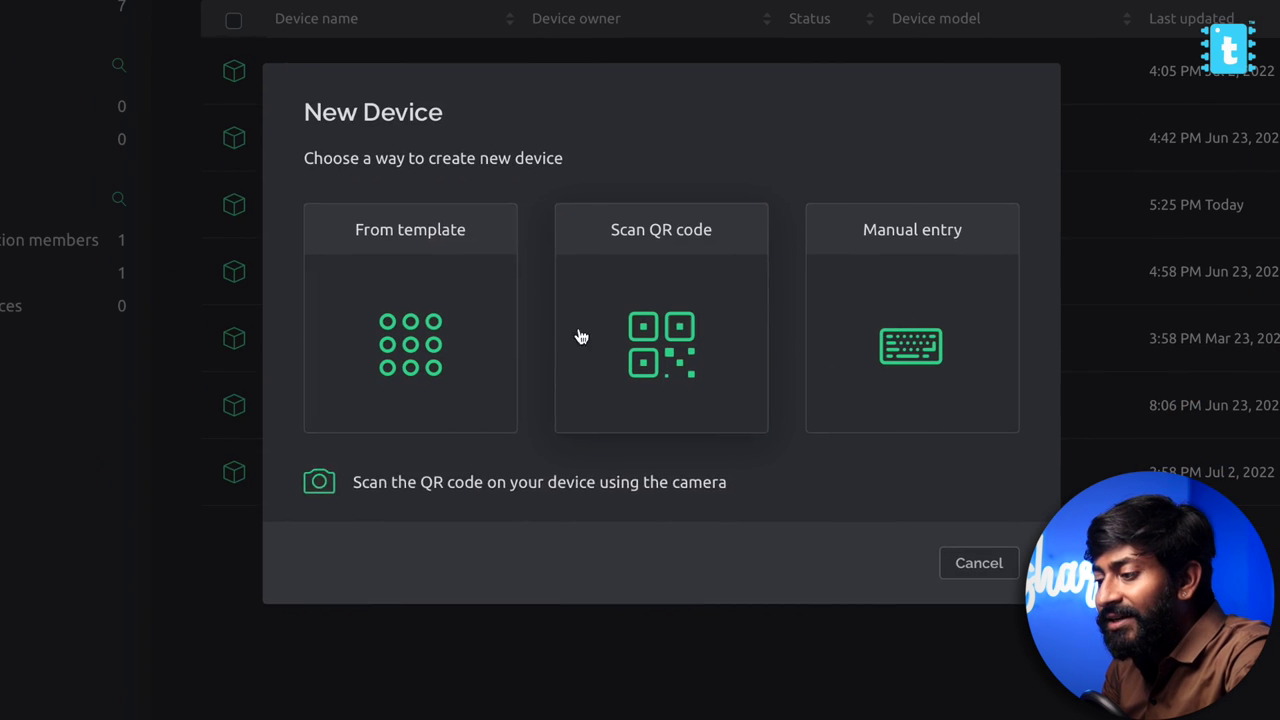
pyautogui.click(182, 504)
pyautogui.click(257, 498)
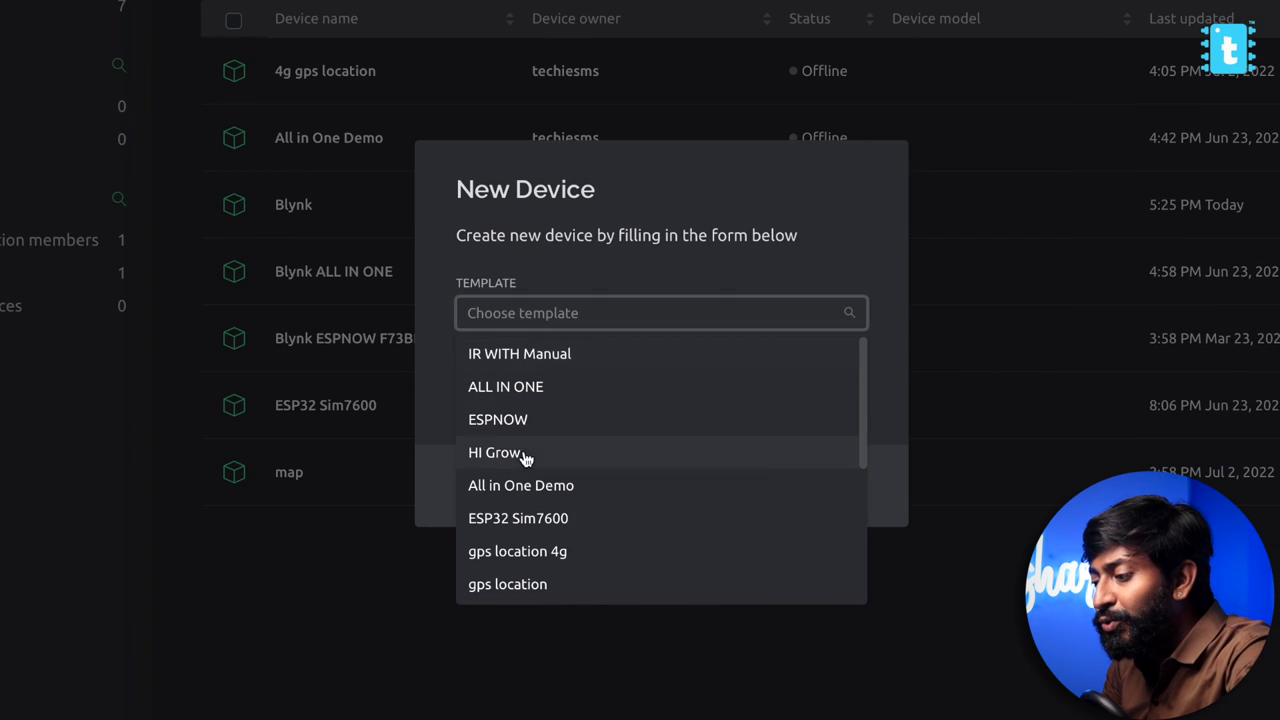
pyautogui.scroll(-4, 540, 500)
pyautogui.click(524, 582)
pyautogui.click(826, 486)
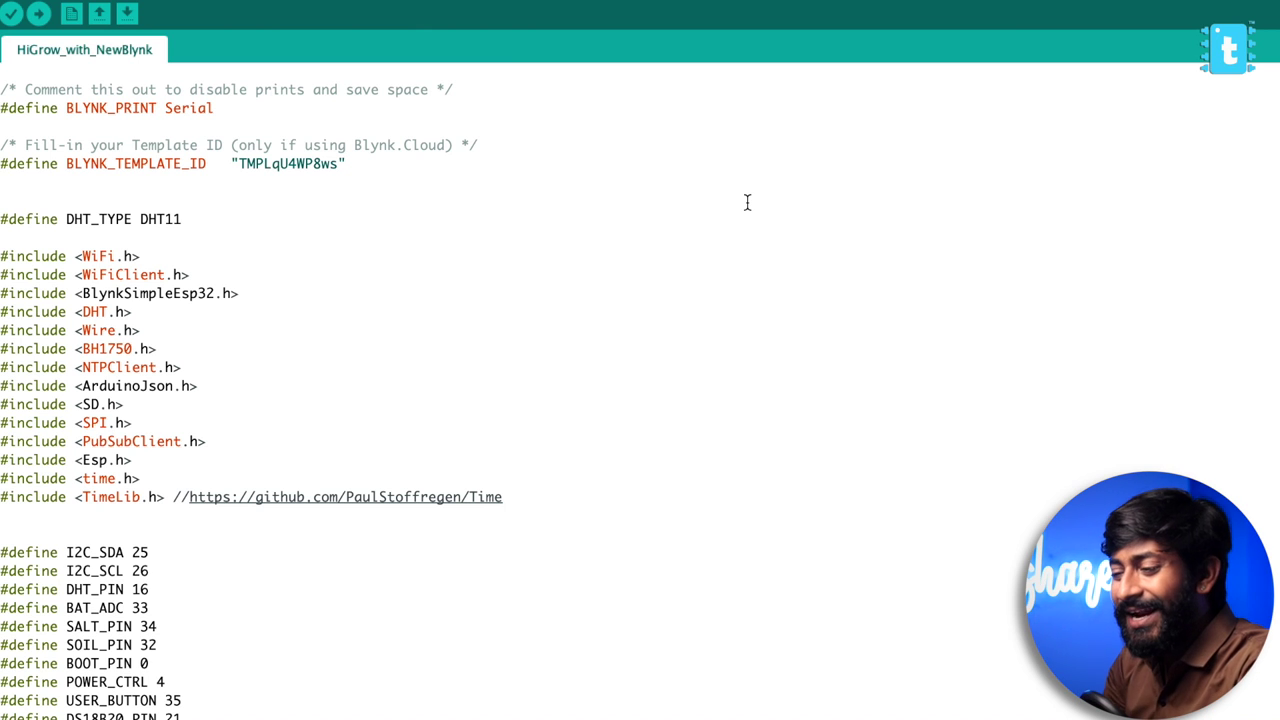
# Step: Replace the BLYNK_TEMPLATE_ID value in the HiGrow_with_NewBlynk Arduino sketch with the template ID copied from the Smart Pot 2 device in Blynk
pyautogui.doubleClick(286, 163)
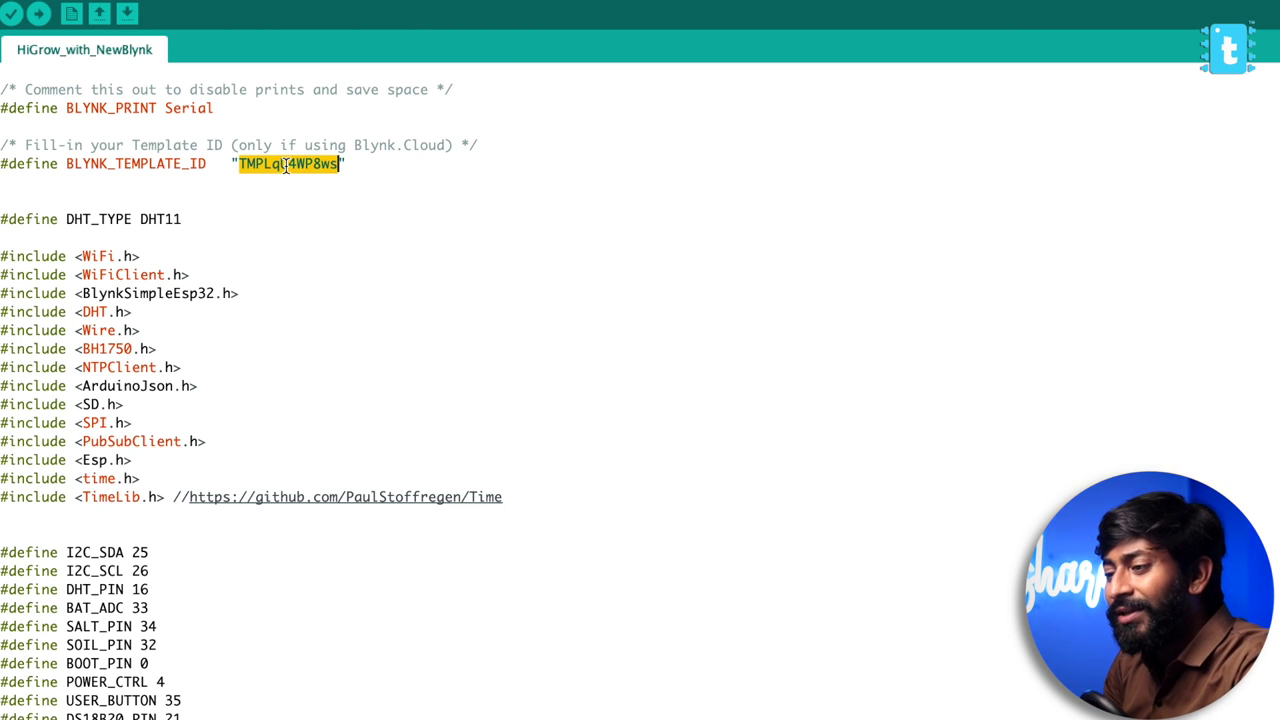
pyautogui.press('super+Tab')
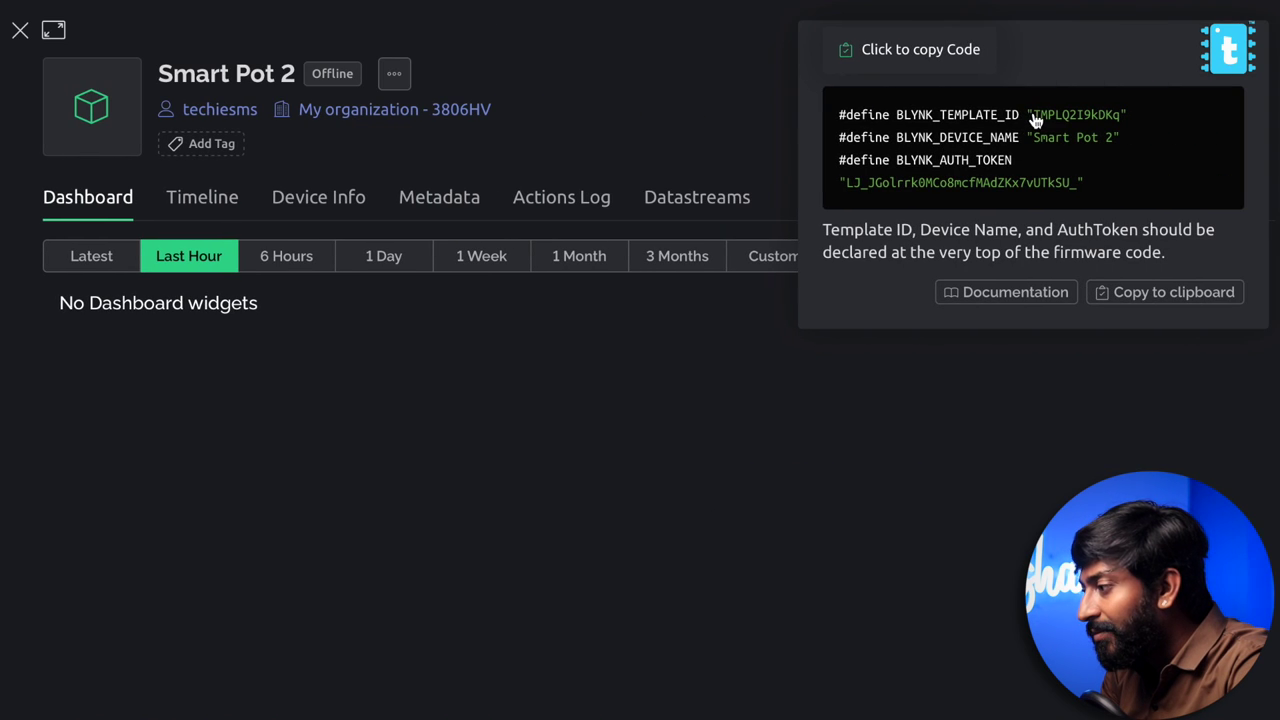
pyautogui.moveTo(1035, 118); pyautogui.dragTo(1123, 118)
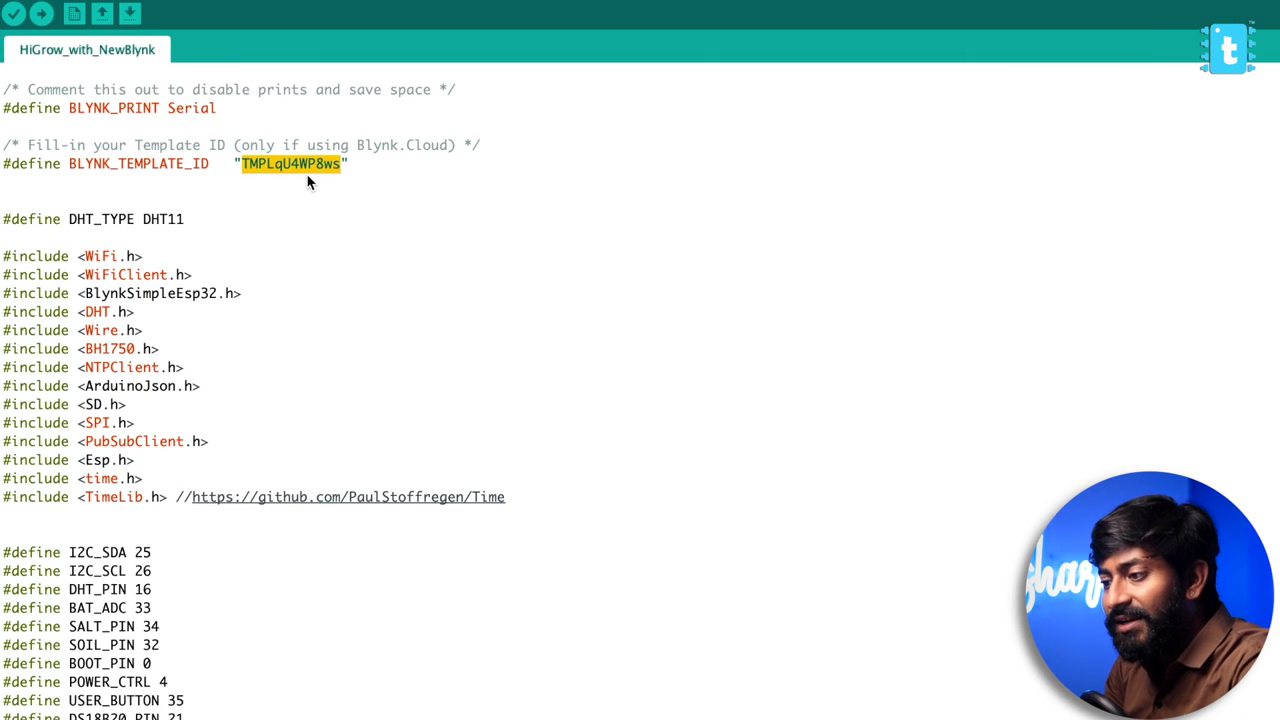
pyautogui.write('TMPLZIKk8Hq')
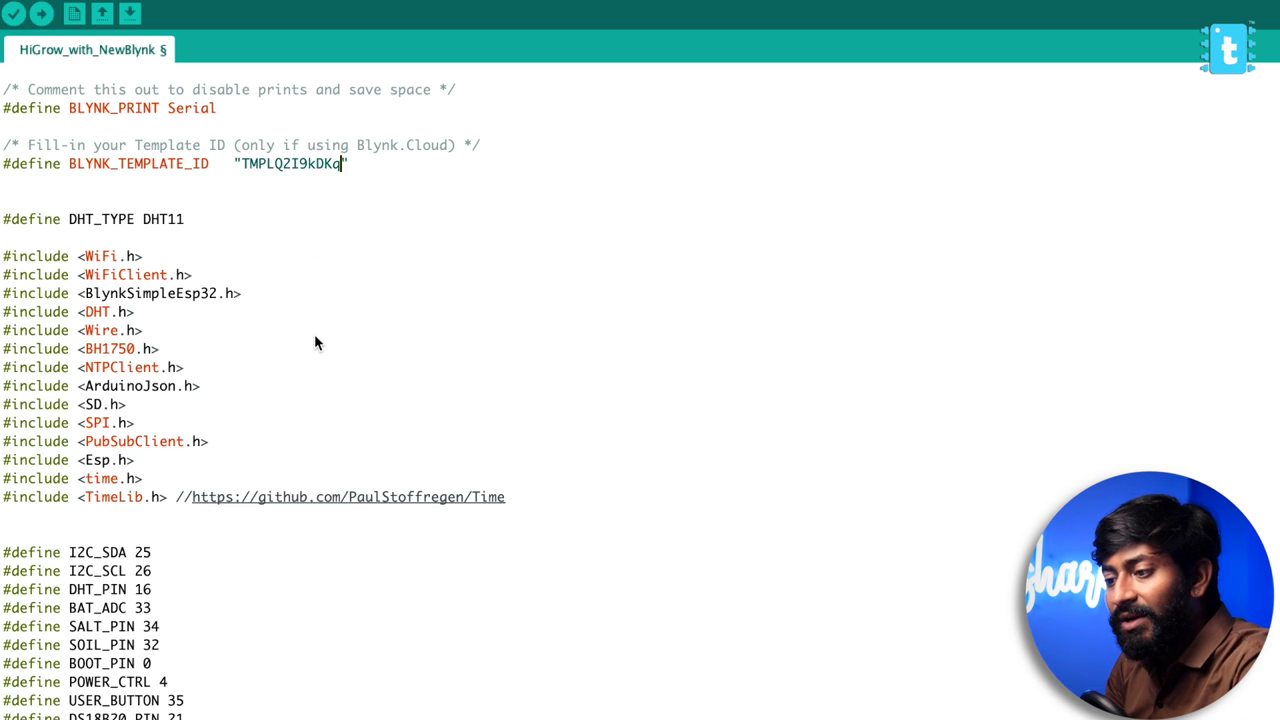
# Step: Replace the auth[] string in the Arduino sketch with the auth token copied from the Smart Pot 2 device in Blynk
pyautogui.scroll(-10, 314, 343)
pyautogui.scroll(-5, 314, 341)
pyautogui.doubleClick(191, 480)
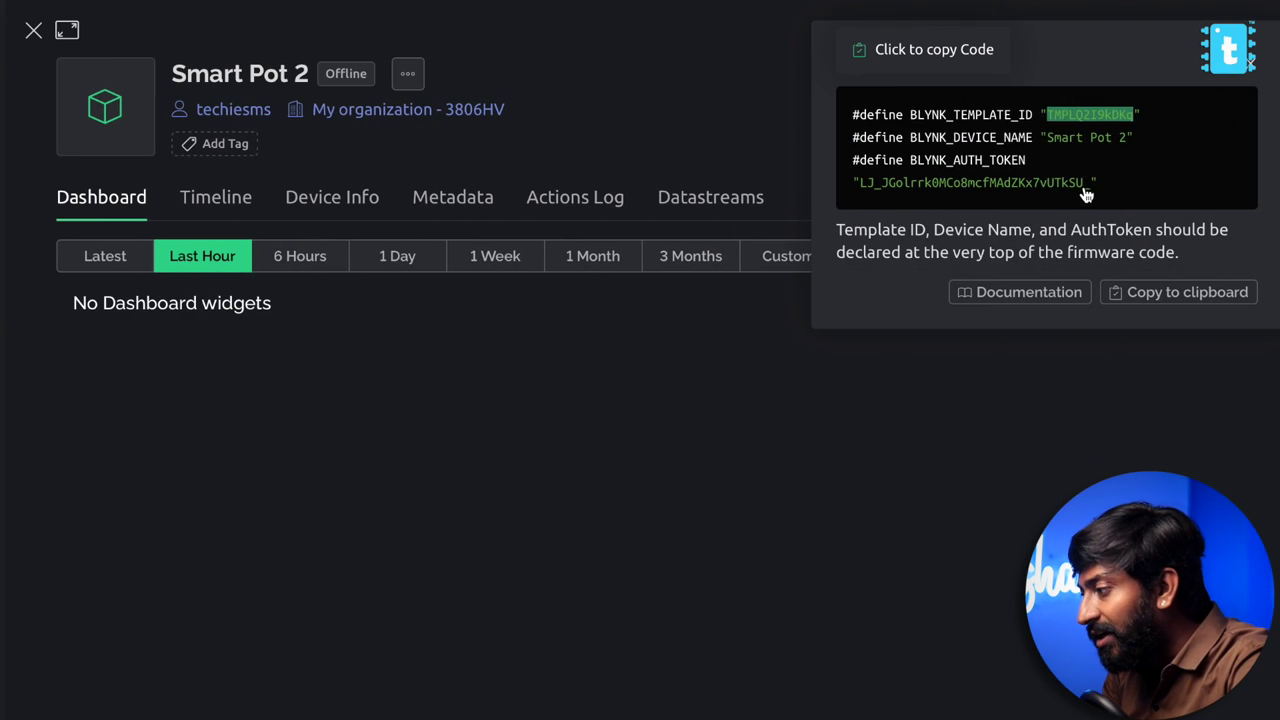
pyautogui.moveTo(1092, 185); pyautogui.dragTo(857, 186)
pyautogui.press('super+c')
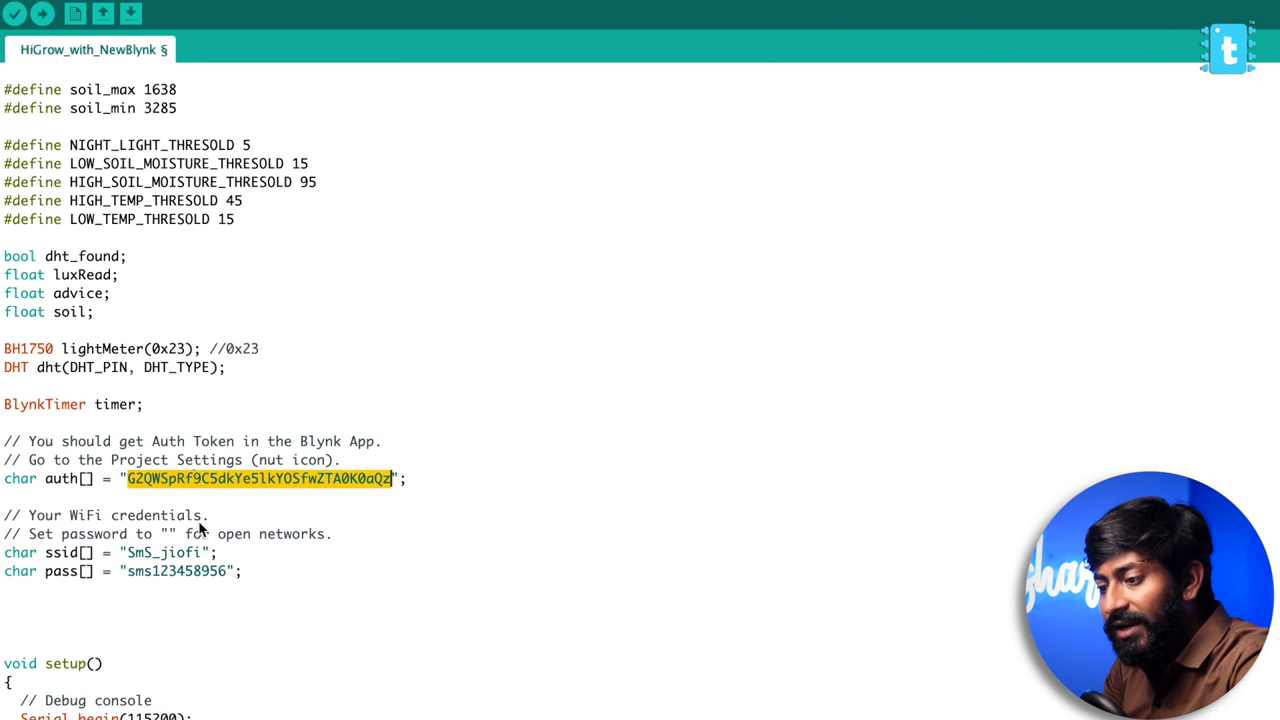
pyautogui.press('super+v')
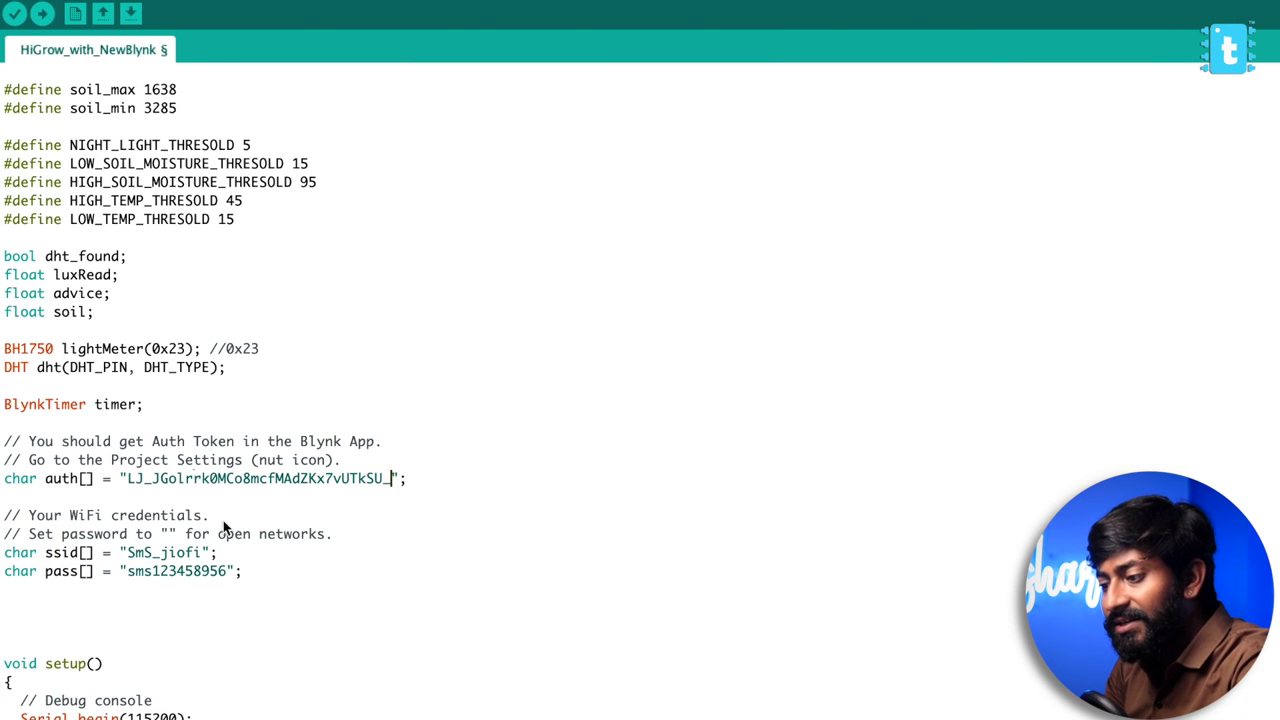
# Step: Review the template ID at the beginning of the sketch and highlight the WiFi ssid and pass lines
pyautogui.scroll(12, 418, 512)
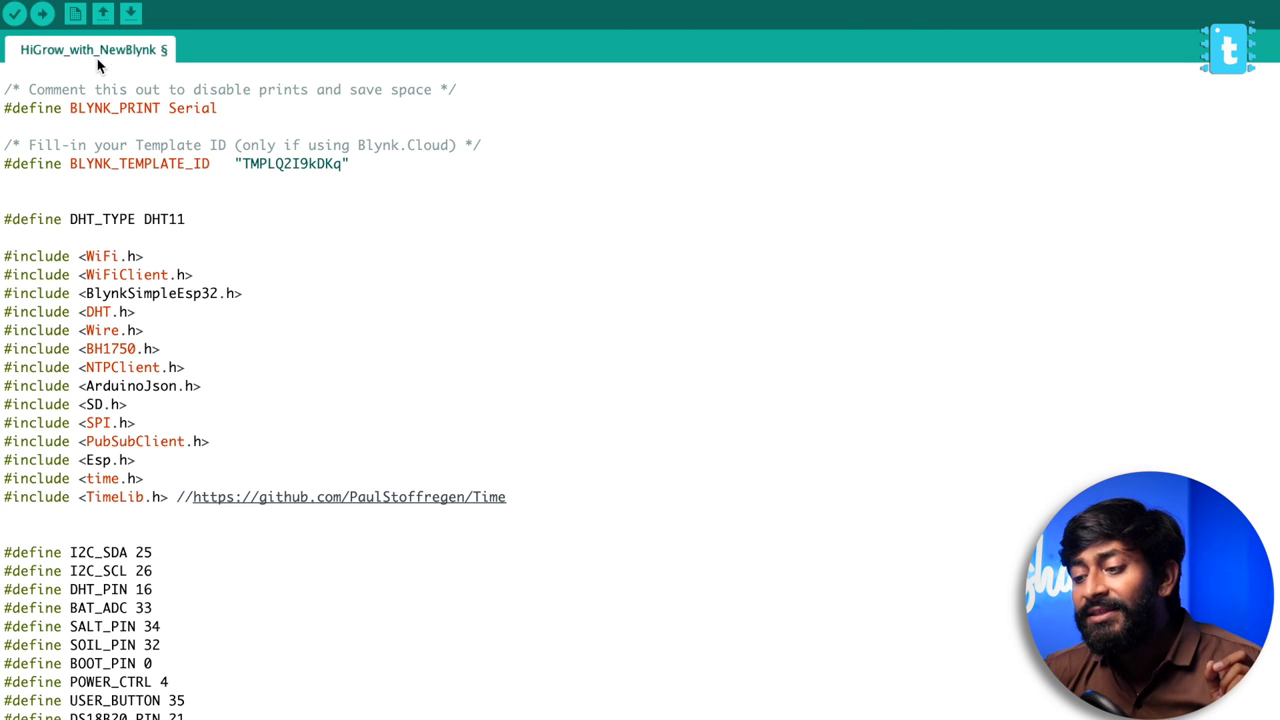
pyautogui.scroll(-15, 194, 406)
pyautogui.scroll(5, 194, 406)
pyautogui.scroll(2, 194, 406)
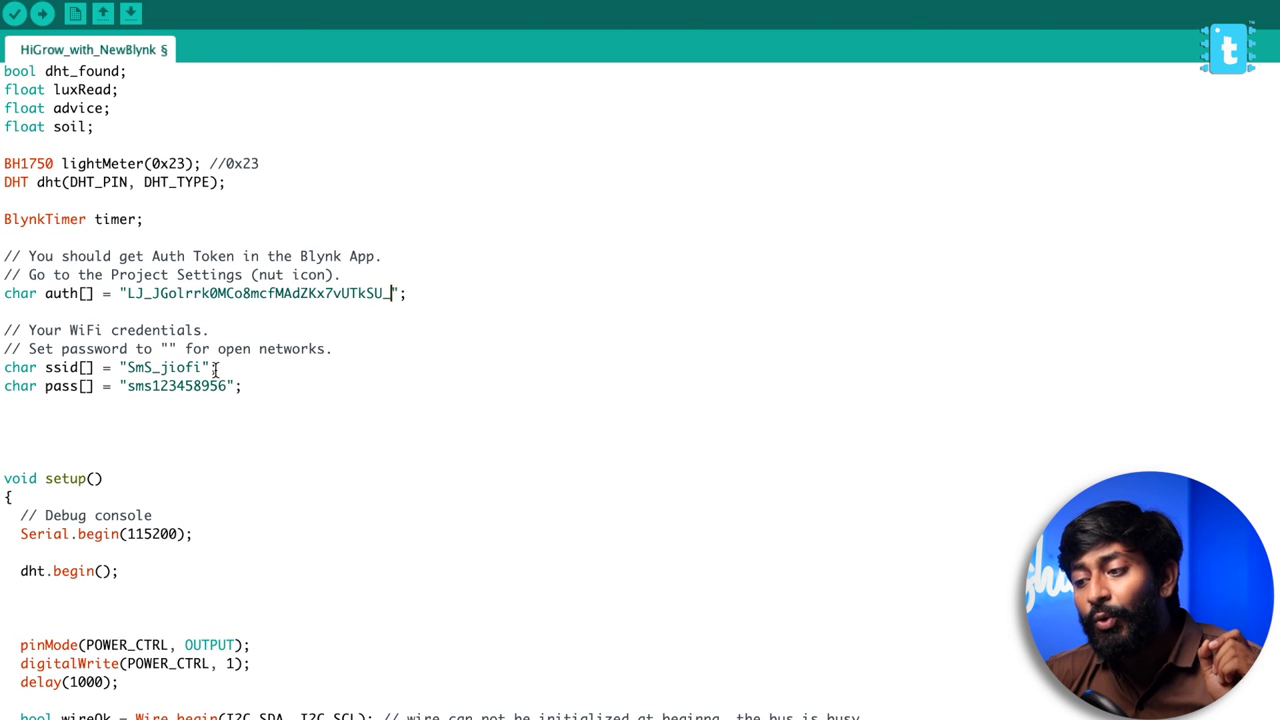
pyautogui.moveTo(248, 388); pyautogui.dragTo(4, 370)
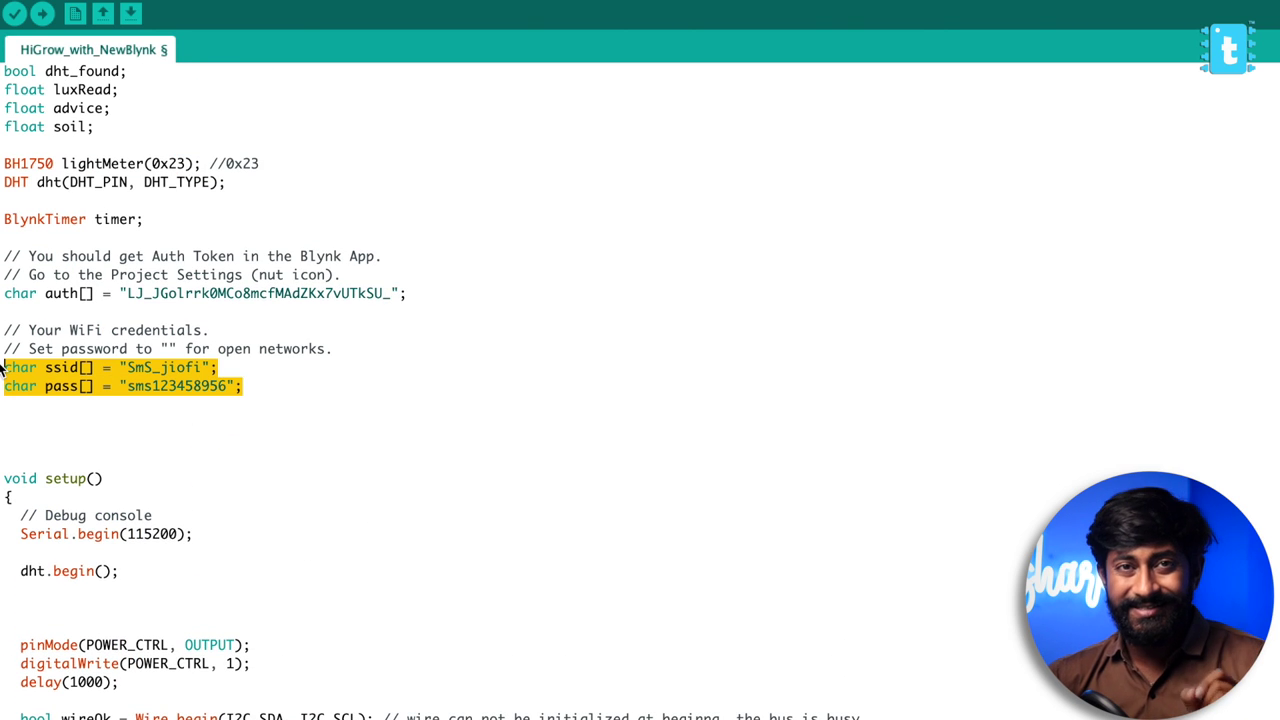